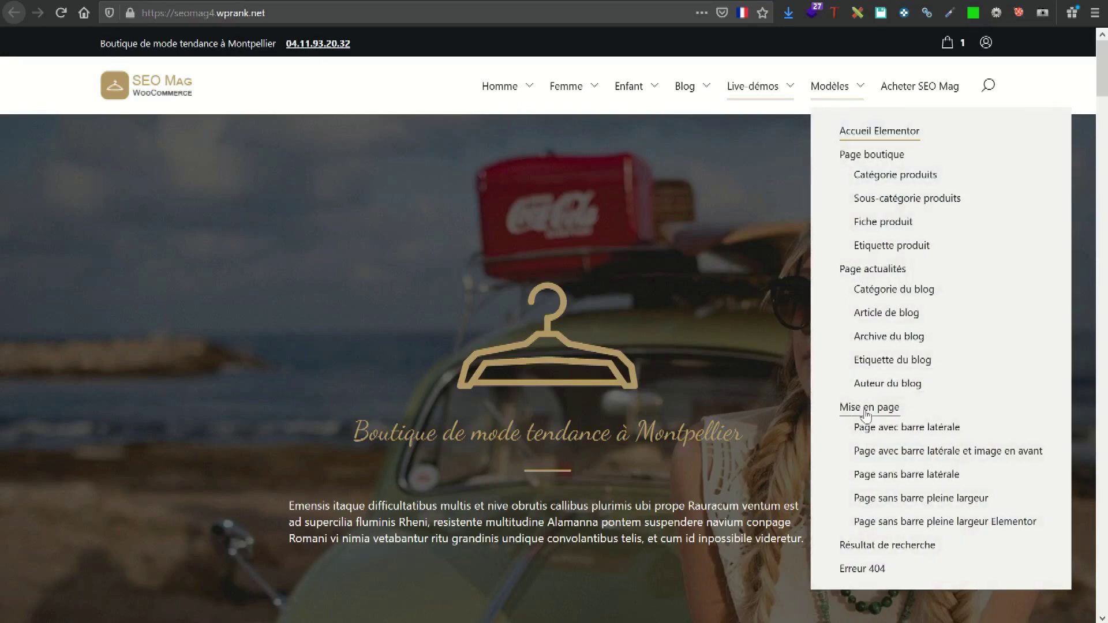
- Open the "Page avec barre latérale" layout demo and look through its content and sidebar
{"action": "left_click", "coordinate": [888, 437]}
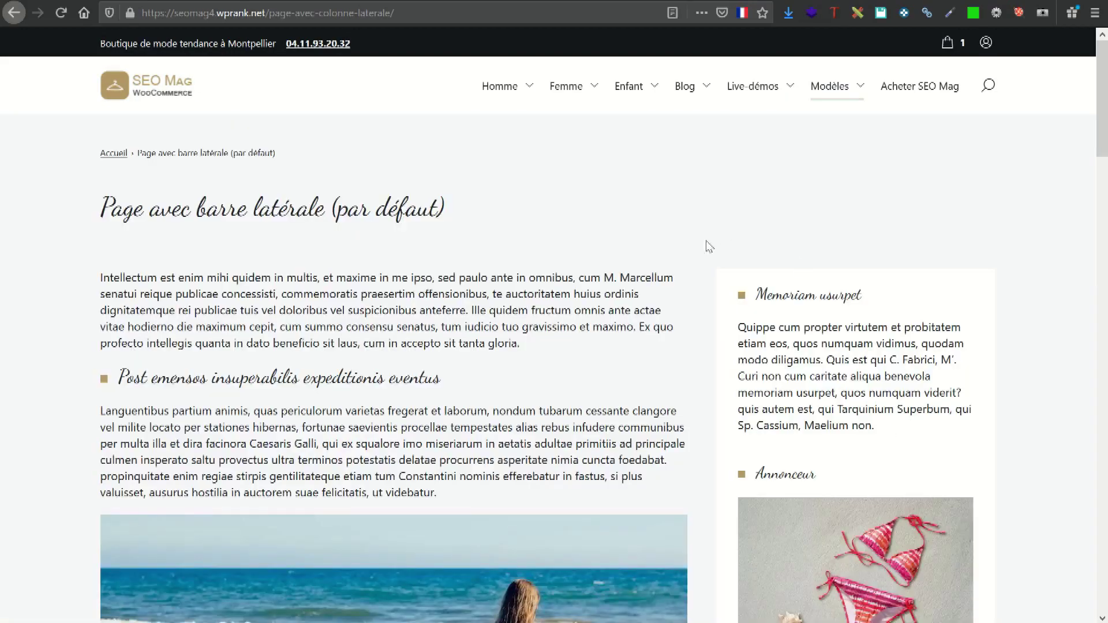
{"action": "scroll", "coordinate": [695, 266], "scroll_direction": "down", "scroll_amount": 12}
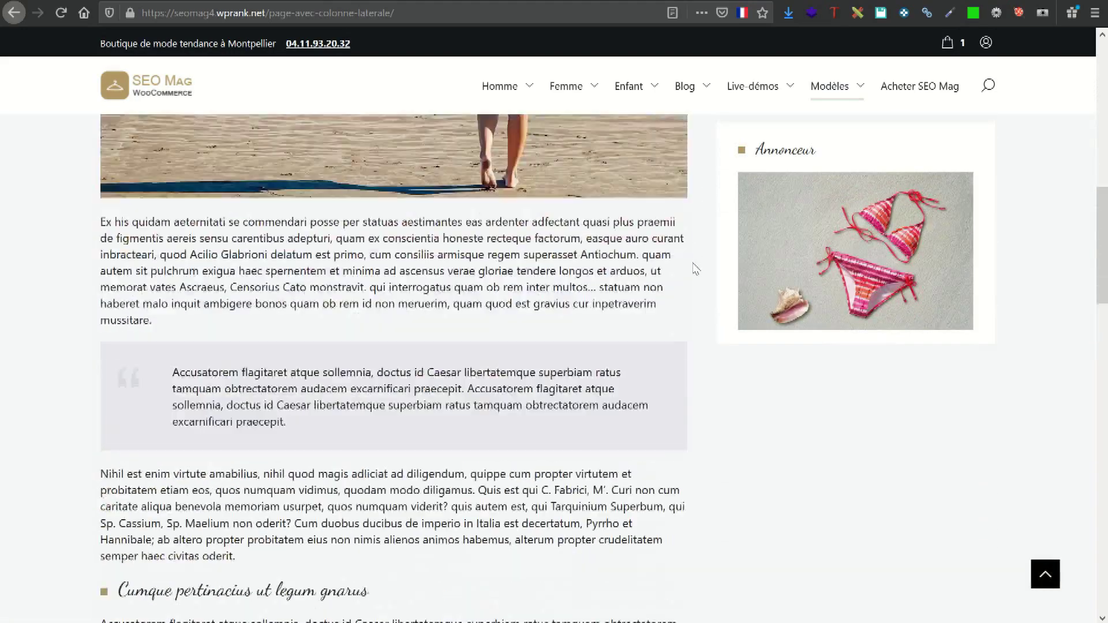
{"action": "scroll", "coordinate": [695, 268], "scroll_direction": "up", "scroll_amount": 12}
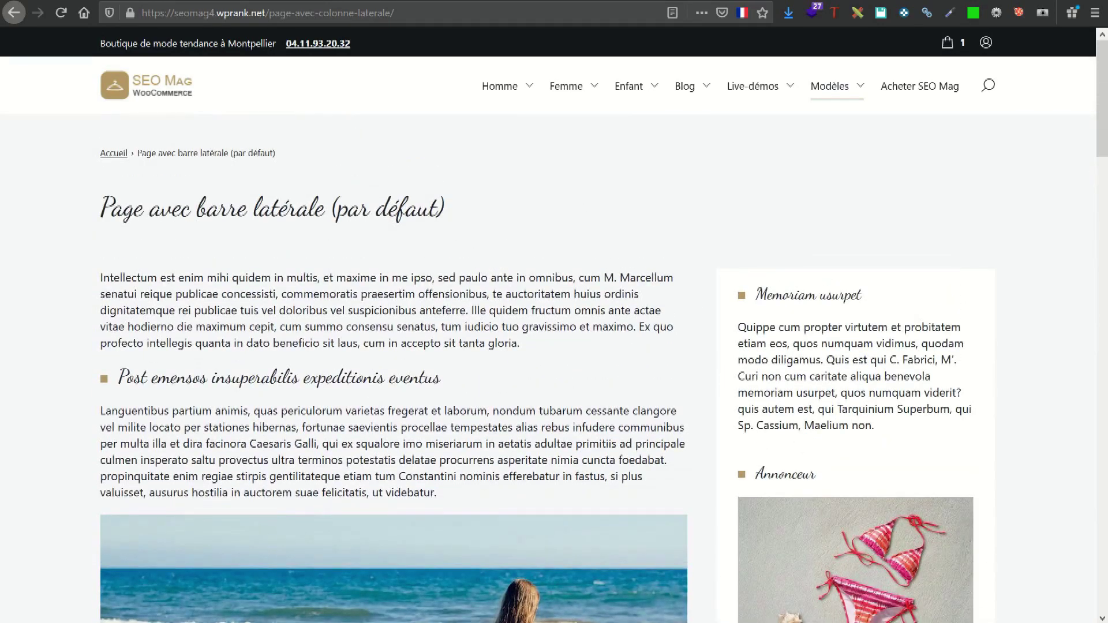
- Open the "Page avec barre latérale et image en avant" layout demo and examine its featured image, content and sidebar
{"action": "mouse_move", "coordinate": [830, 91]}
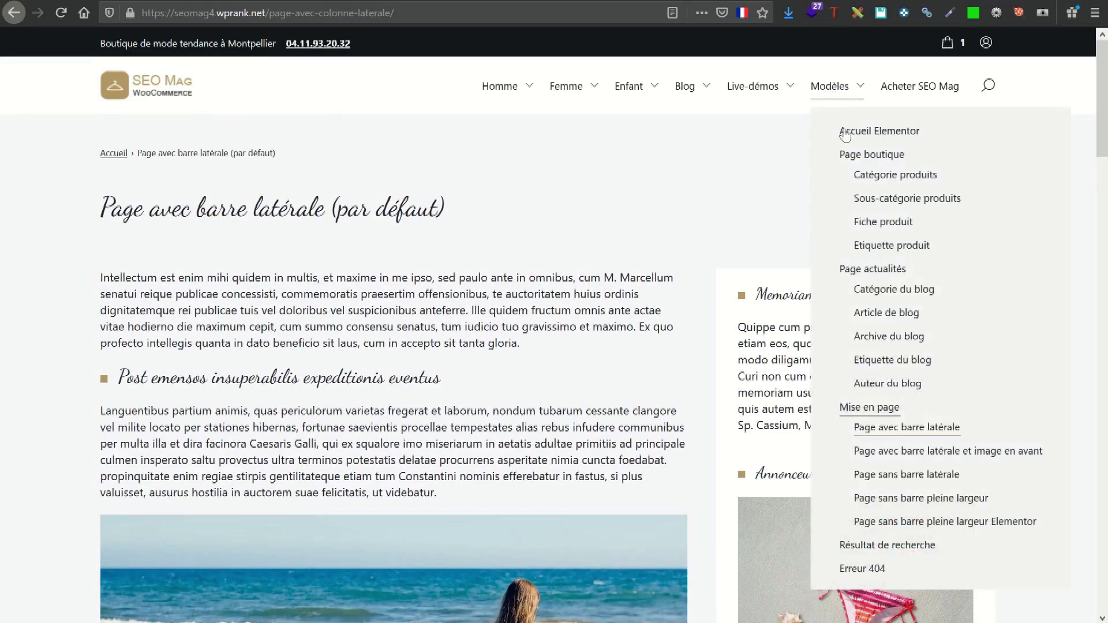
{"action": "left_click", "coordinate": [900, 455]}
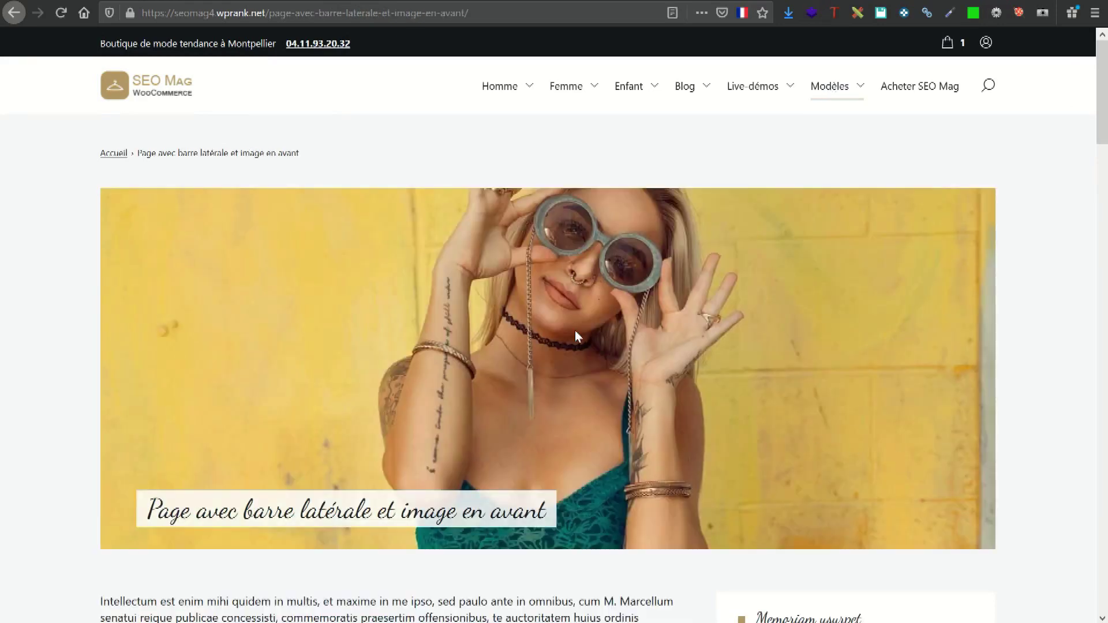
{"action": "scroll", "coordinate": [575, 331], "scroll_direction": "down", "scroll_amount": 5}
{"action": "scroll", "coordinate": [585, 256], "scroll_direction": "up", "scroll_amount": 5}
{"action": "scroll", "coordinate": [677, 445], "scroll_direction": "down", "scroll_amount": 3}
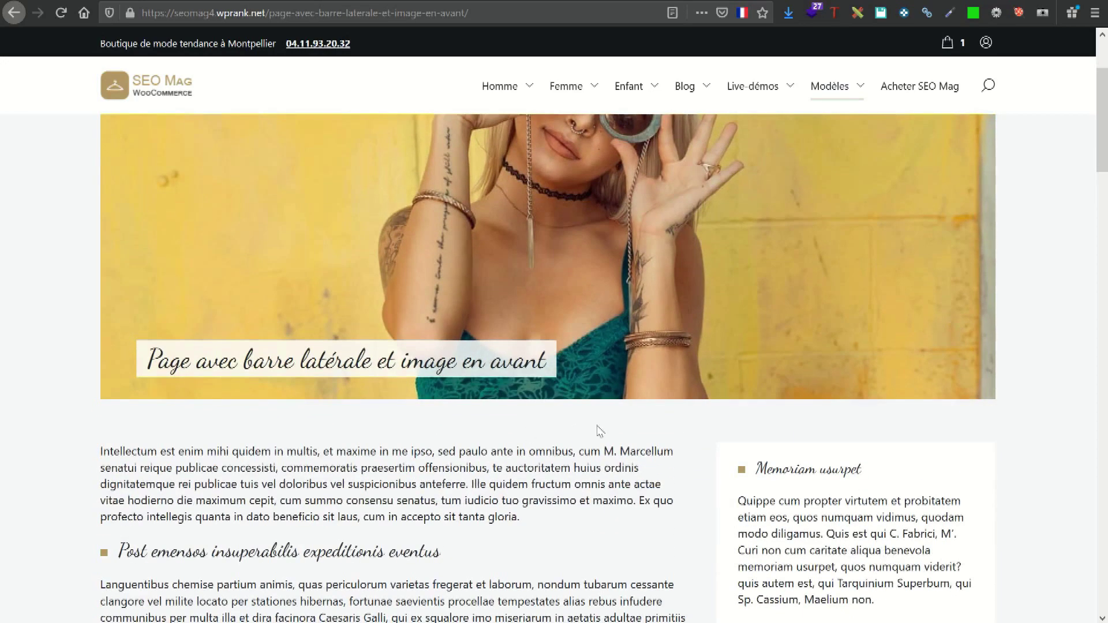
{"action": "scroll", "coordinate": [599, 431], "scroll_direction": "down", "scroll_amount": 8}
{"action": "scroll", "coordinate": [640, 438], "scroll_direction": "up", "scroll_amount": 10}
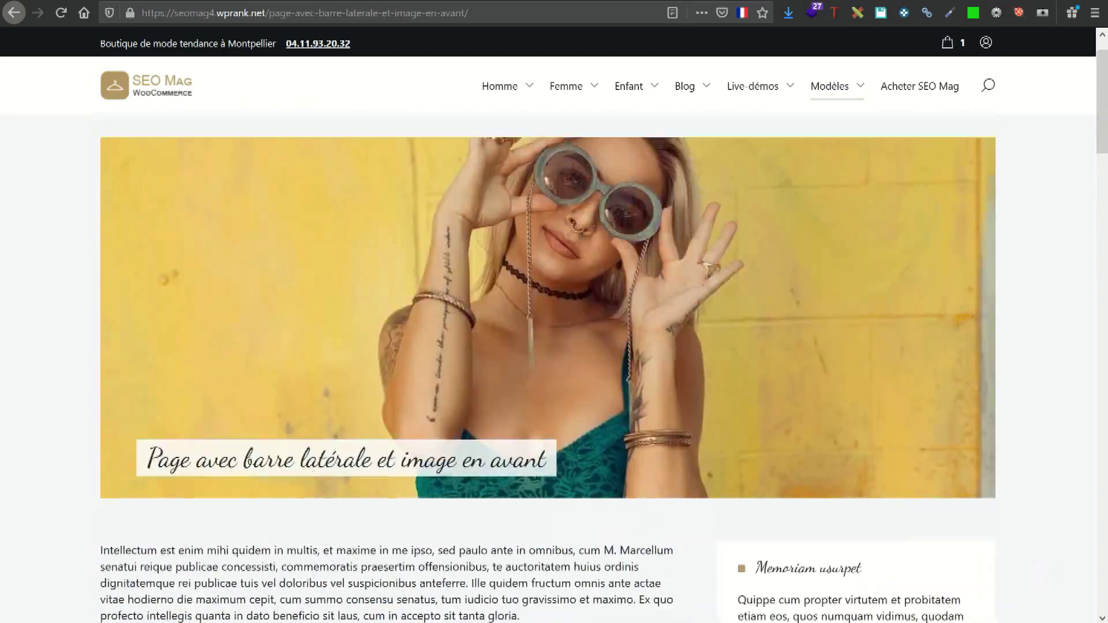
{"action": "scroll", "coordinate": [649, 424], "scroll_direction": "up", "scroll_amount": 1}
- Open the "Page sans barre latérale" layout demo and highlight the opening text to examine the content width
{"action": "mouse_move", "coordinate": [840, 87]}
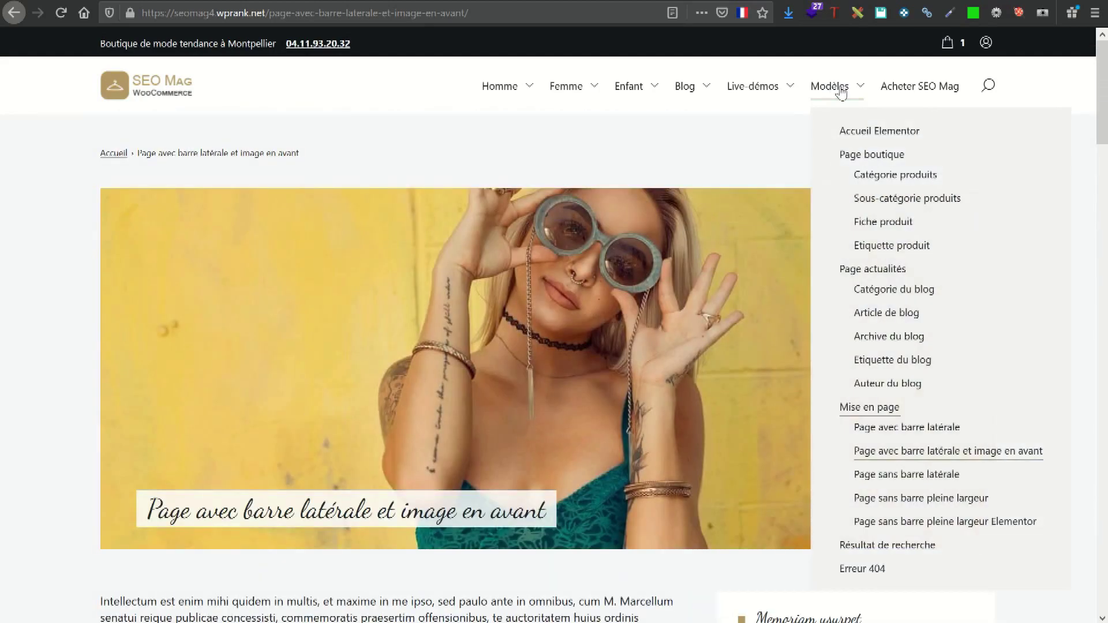
{"action": "left_click", "coordinate": [903, 477]}
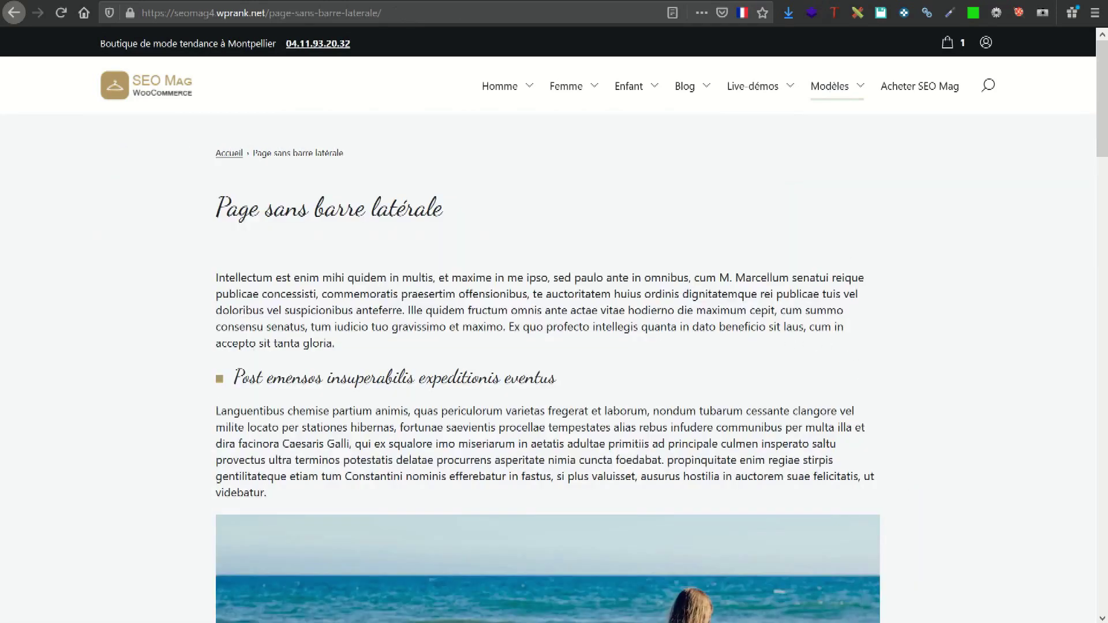
{"action": "left_click_drag", "start_coordinate": [218, 277], "coordinate": [863, 497]}
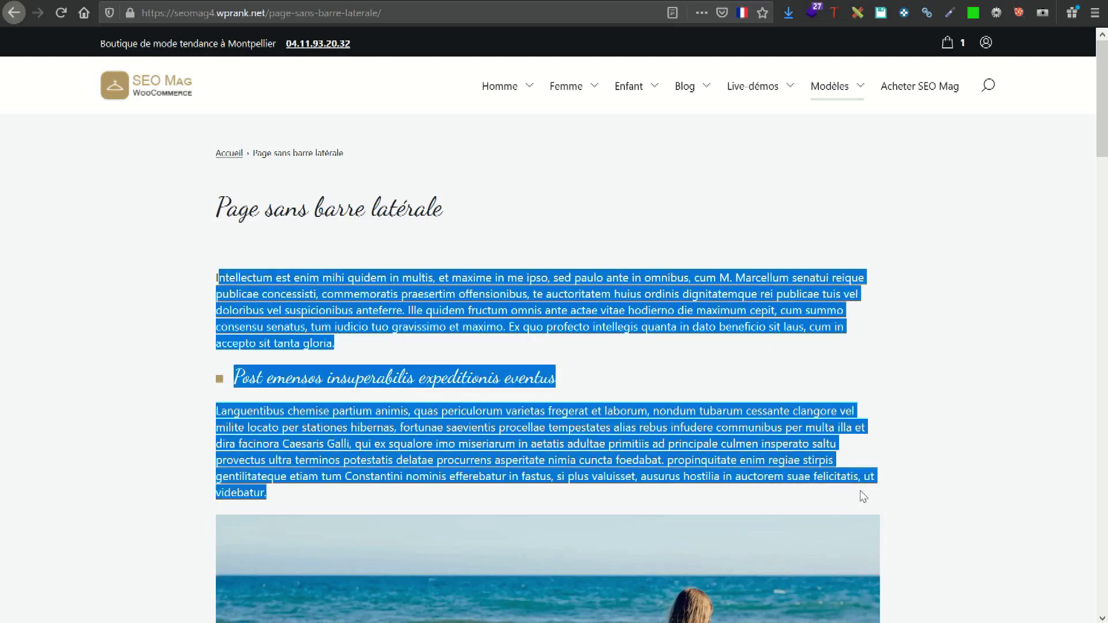
{"action": "left_click", "coordinate": [422, 358]}
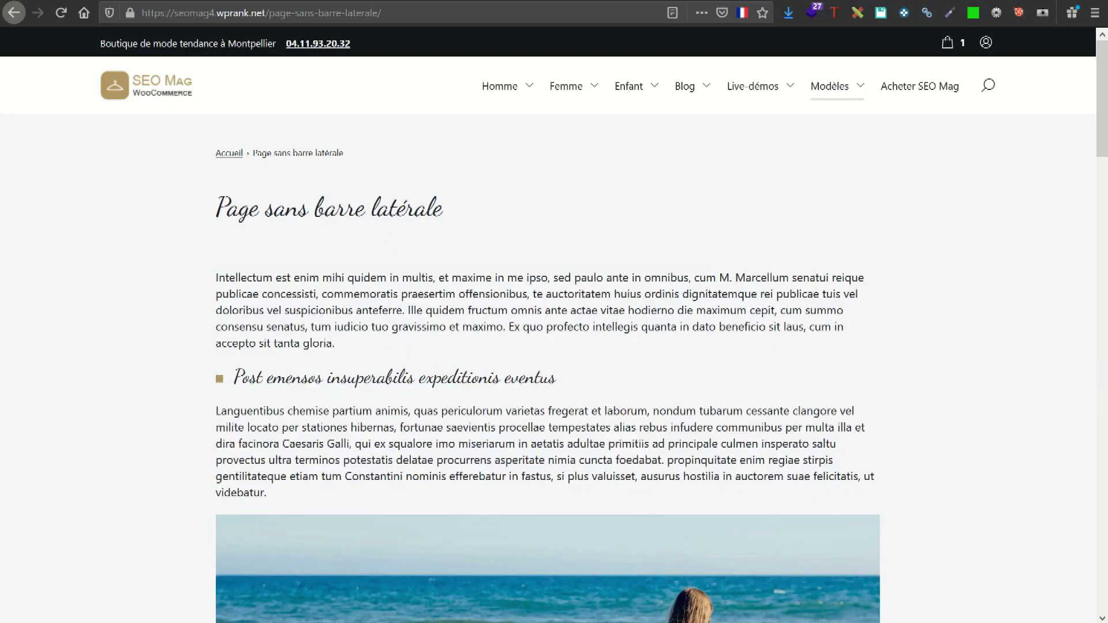
- View the "Page sans barre pleine largeur" layout demo, and return to "Page sans barre latérale" to compare their content widths
{"action": "mouse_move", "coordinate": [841, 94]}
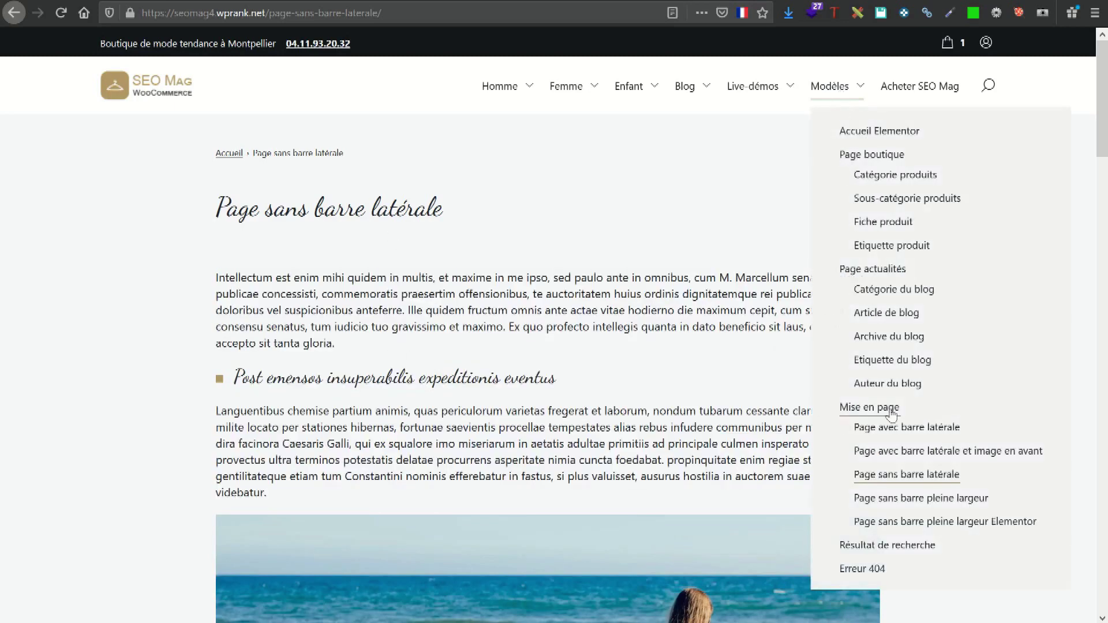
{"action": "left_click", "coordinate": [904, 504]}
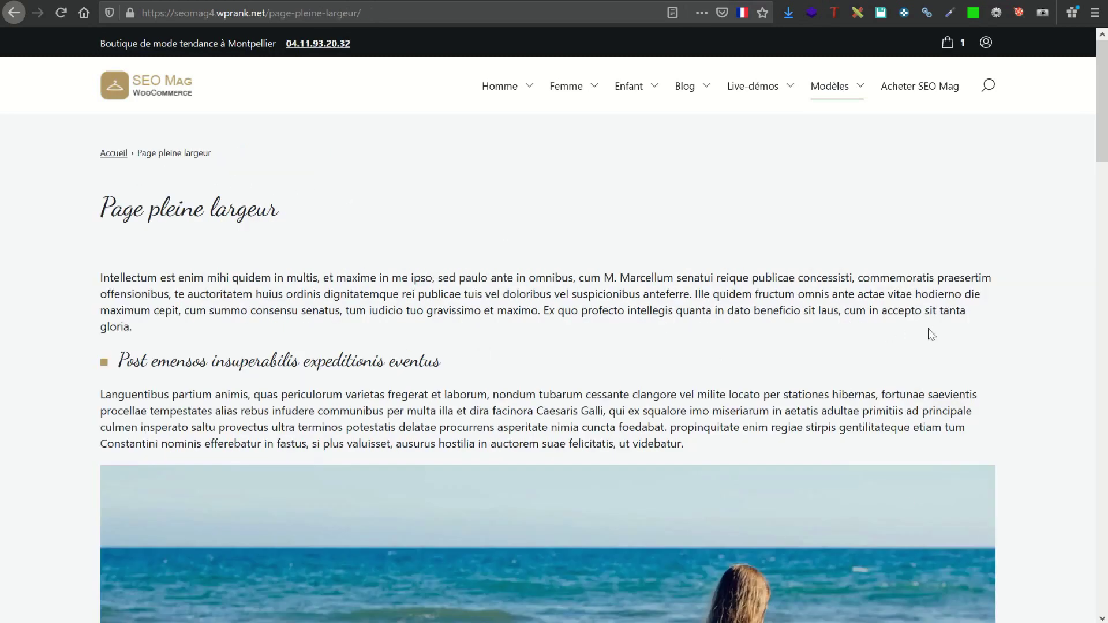
{"action": "mouse_move", "coordinate": [861, 111]}
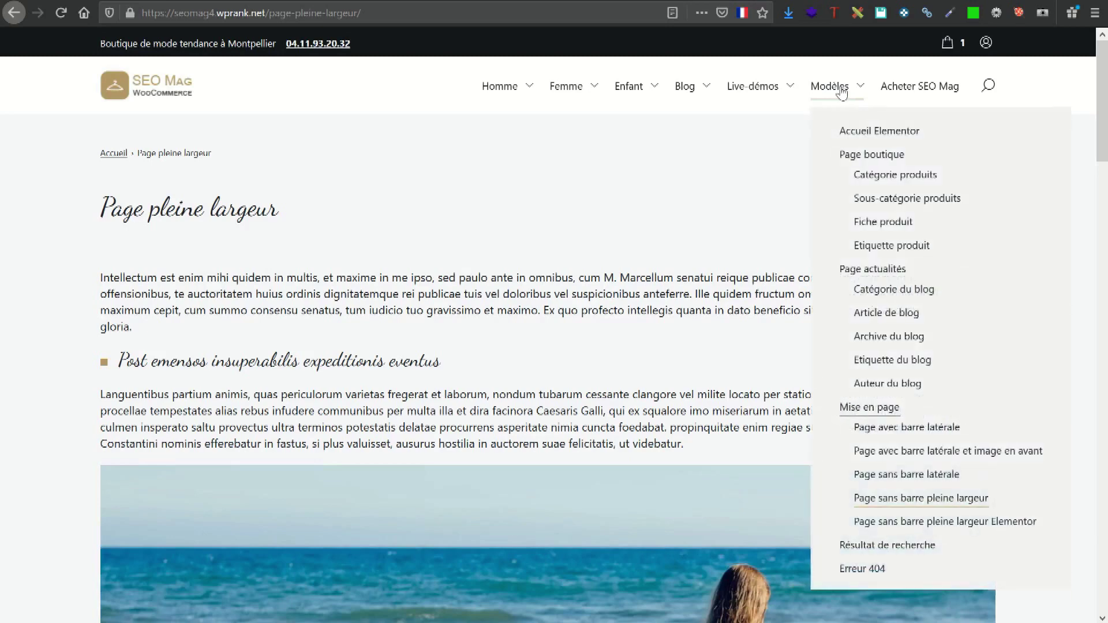
{"action": "left_click", "coordinate": [894, 479]}
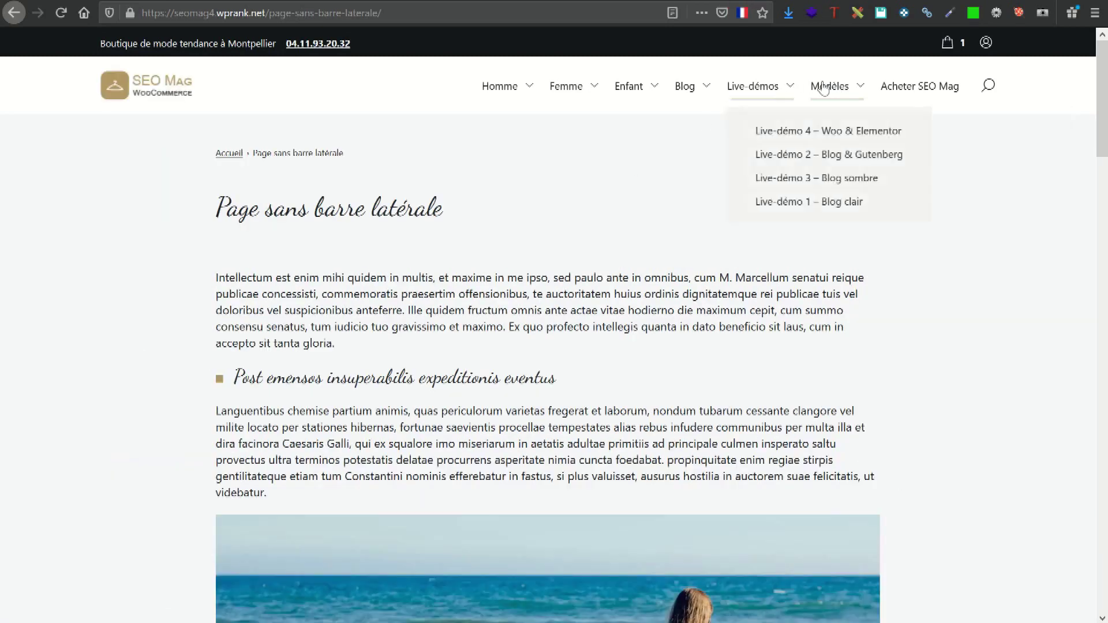
- Open the "Page sans barre pleine largeur Elementor" layout demo and look through its full-width sections
{"action": "mouse_move", "coordinate": [837, 92]}
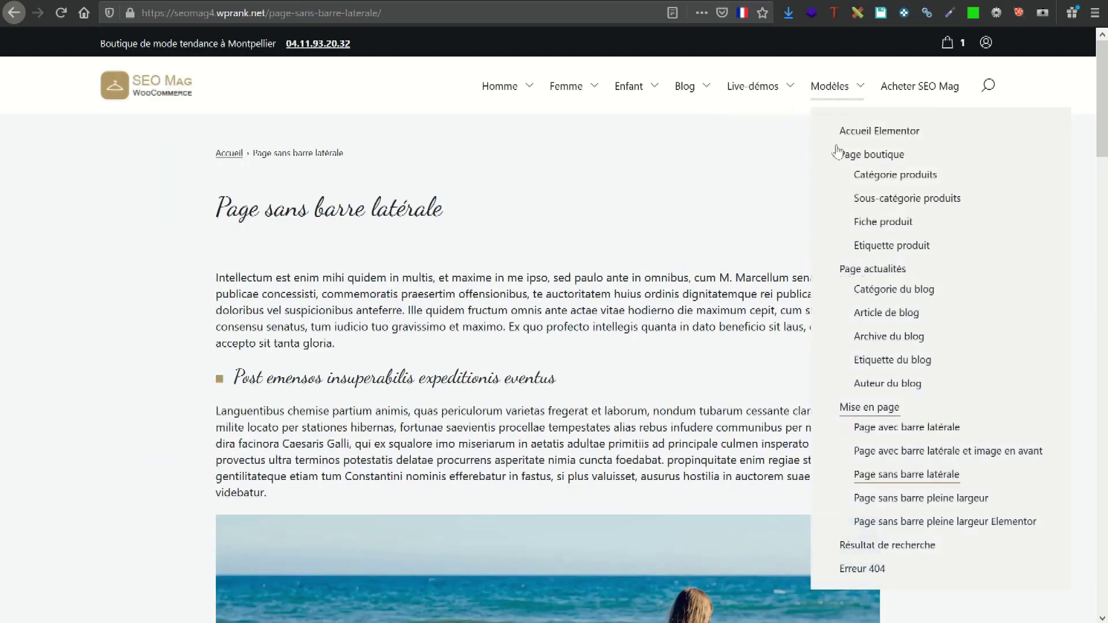
{"action": "left_click", "coordinate": [900, 522]}
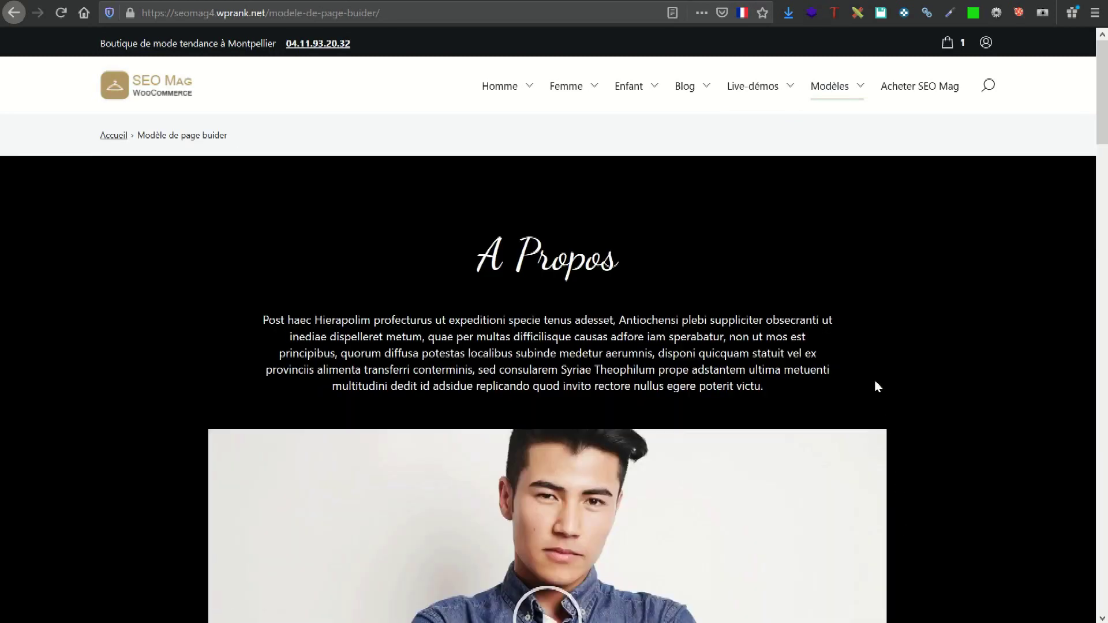
{"action": "mouse_move", "coordinate": [841, 87]}
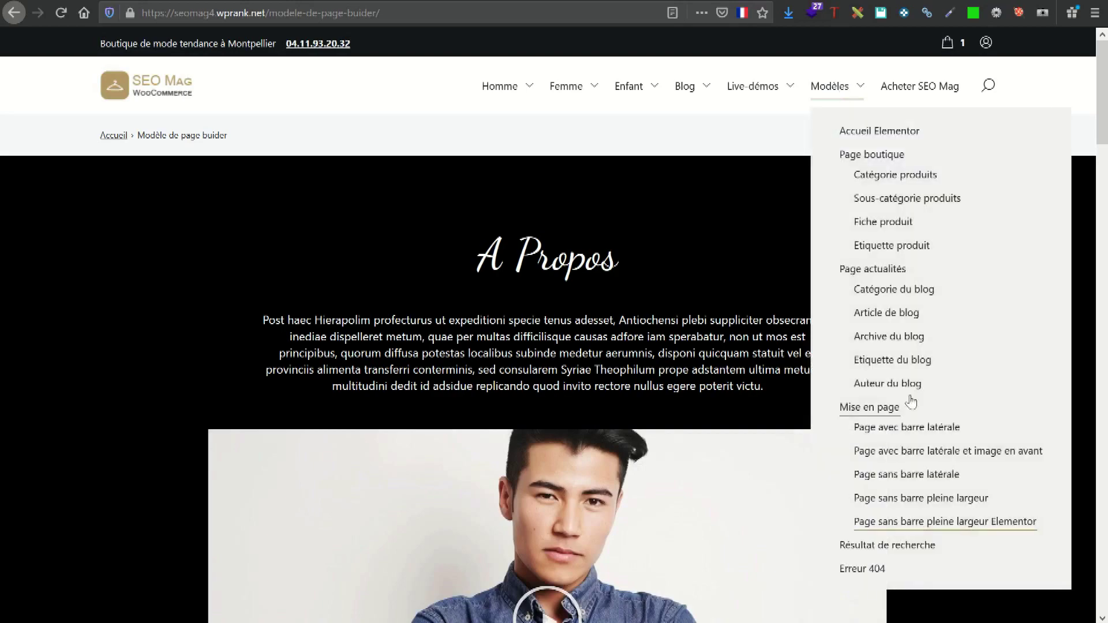
{"action": "scroll", "coordinate": [575, 335], "scroll_direction": "down", "scroll_amount": 15}
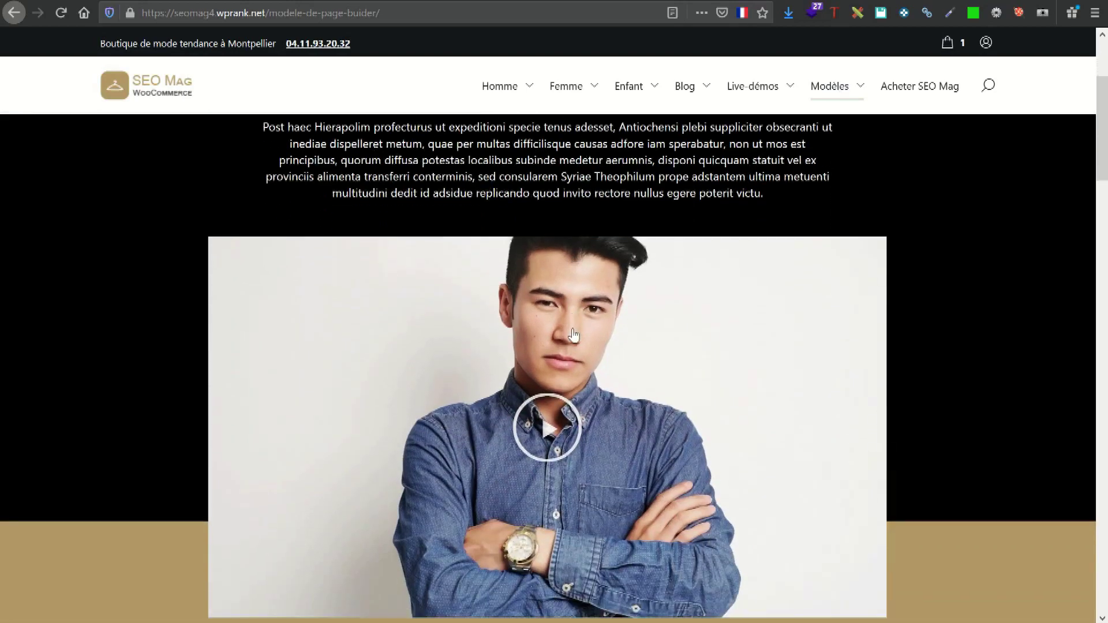
{"action": "scroll", "coordinate": [576, 335], "scroll_direction": "down", "scroll_amount": 20}
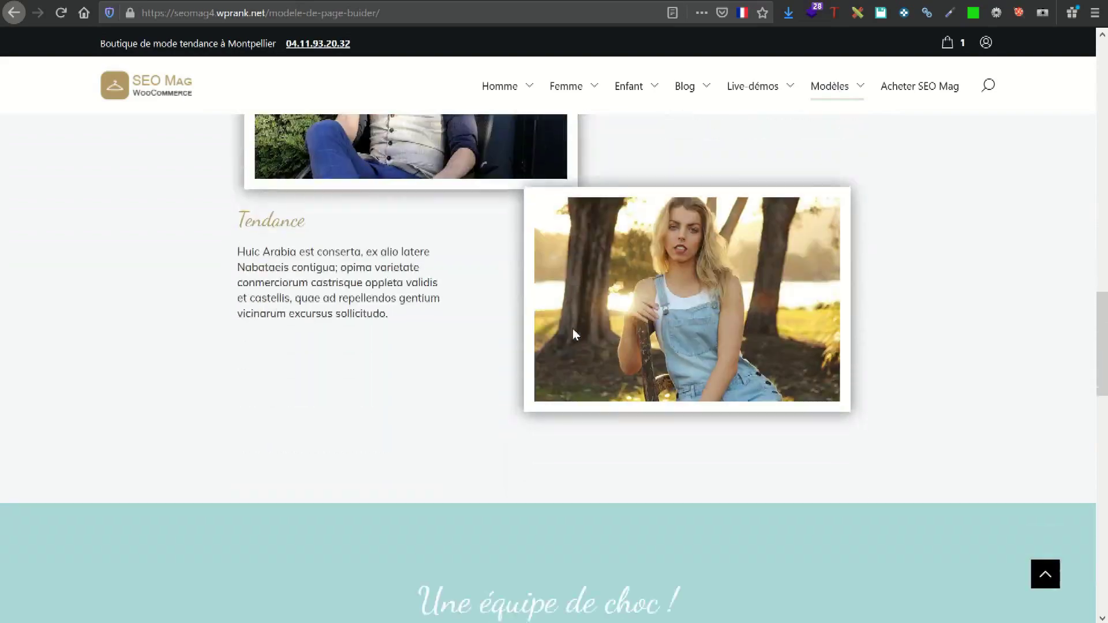
{"action": "scroll", "coordinate": [574, 333], "scroll_direction": "up", "scroll_amount": 20}
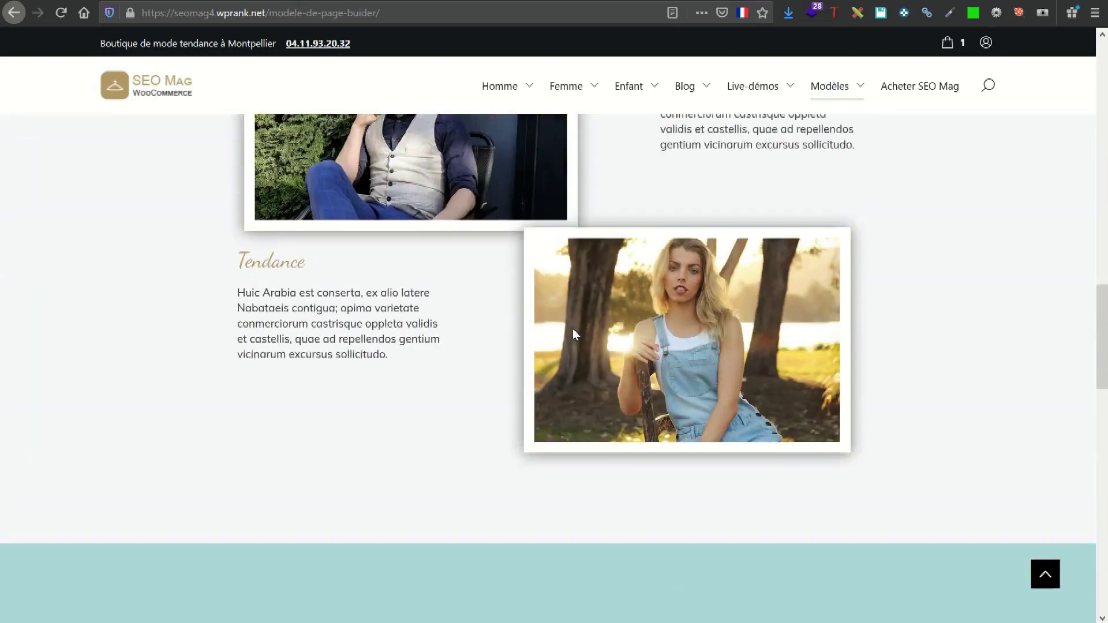
{"action": "scroll", "coordinate": [573, 335], "scroll_direction": "up", "scroll_amount": 10}
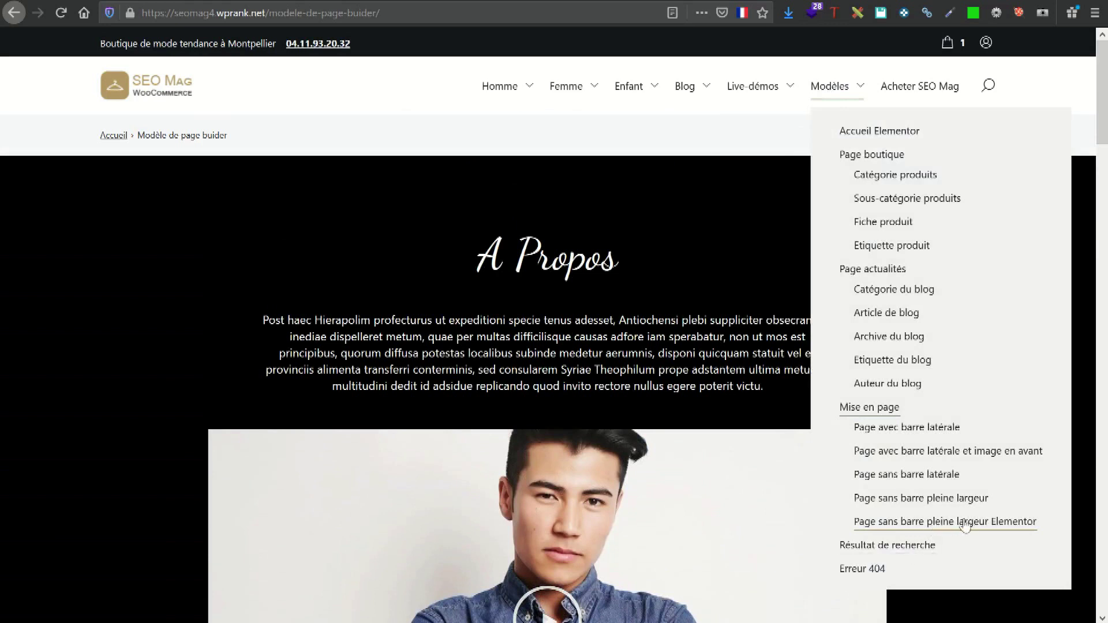
- Highlight the page title in the "Page sans barre pleine largeur" demo, and reopen the Elementor full-width version for comparison
{"action": "left_click", "coordinate": [924, 500]}
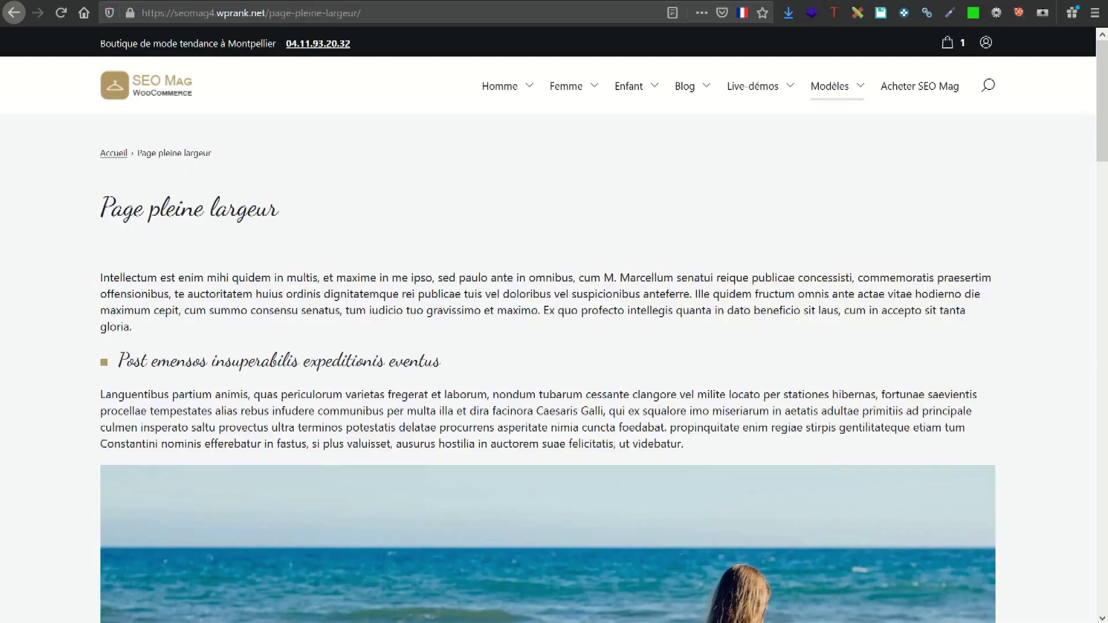
{"action": "left_click_drag", "start_coordinate": [100, 208], "coordinate": [282, 209]}
{"action": "mouse_move", "coordinate": [843, 82]}
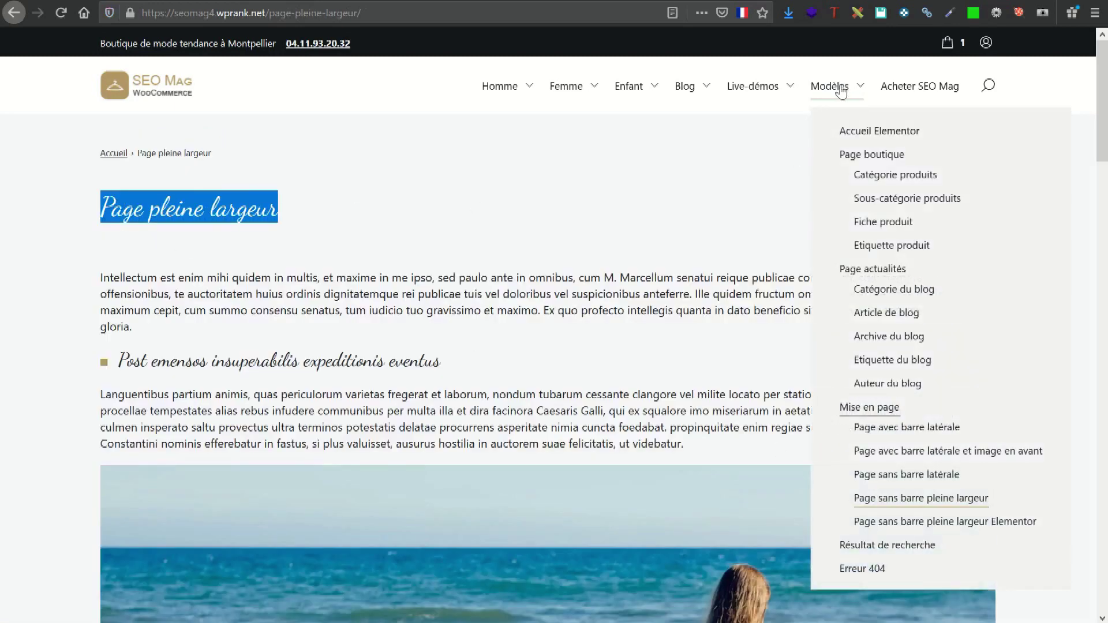
{"action": "left_click", "coordinate": [889, 526]}
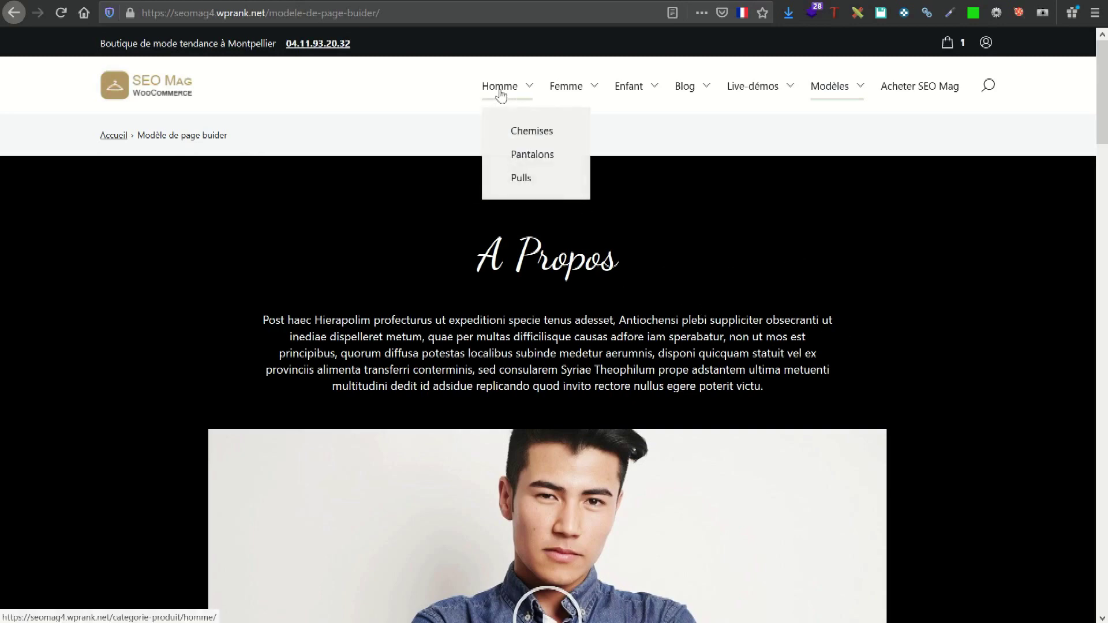
- Return to the site's home page and highlight the "Boutique de mode tendance à Montpellier" heading to examine the hero section
{"action": "mouse_move", "coordinate": [817, 92]}
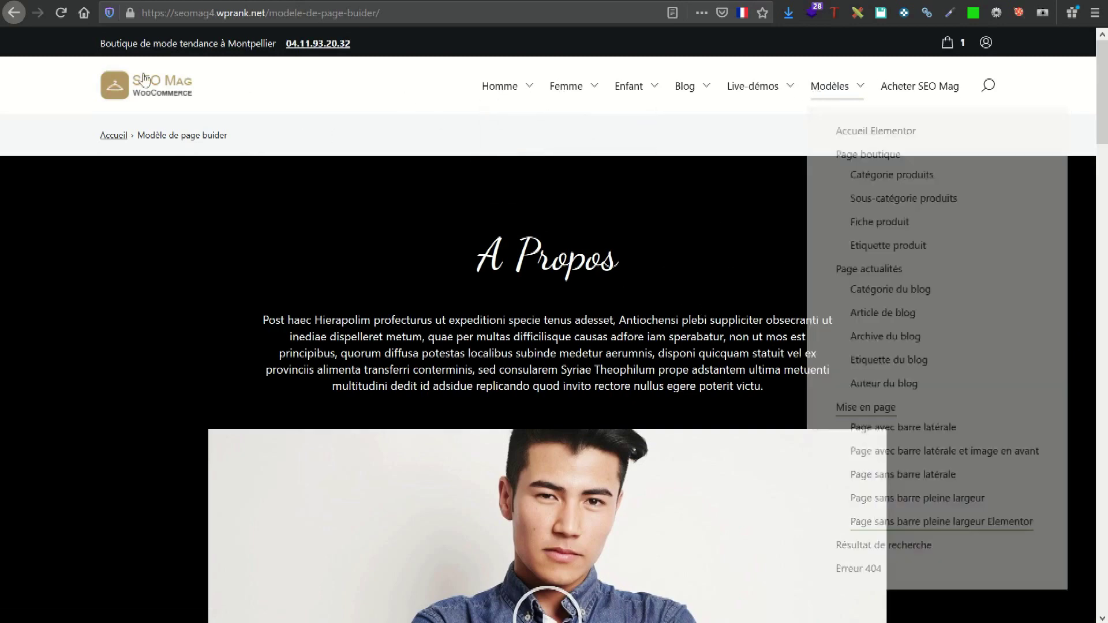
{"action": "left_click", "coordinate": [161, 98]}
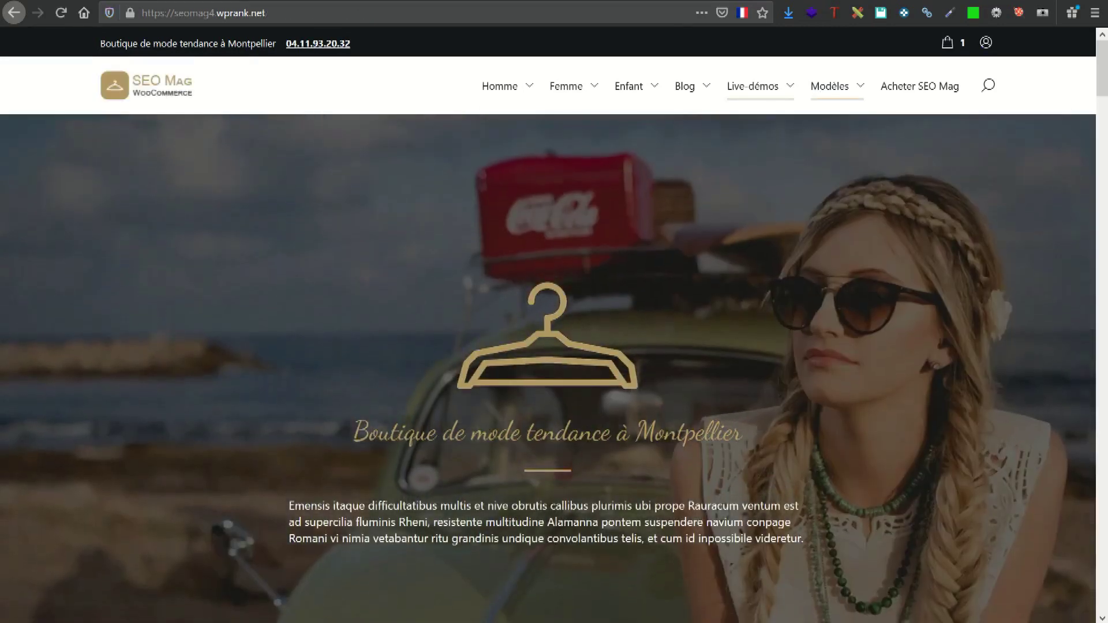
{"action": "left_click_drag", "start_coordinate": [353, 433], "coordinate": [732, 432]}
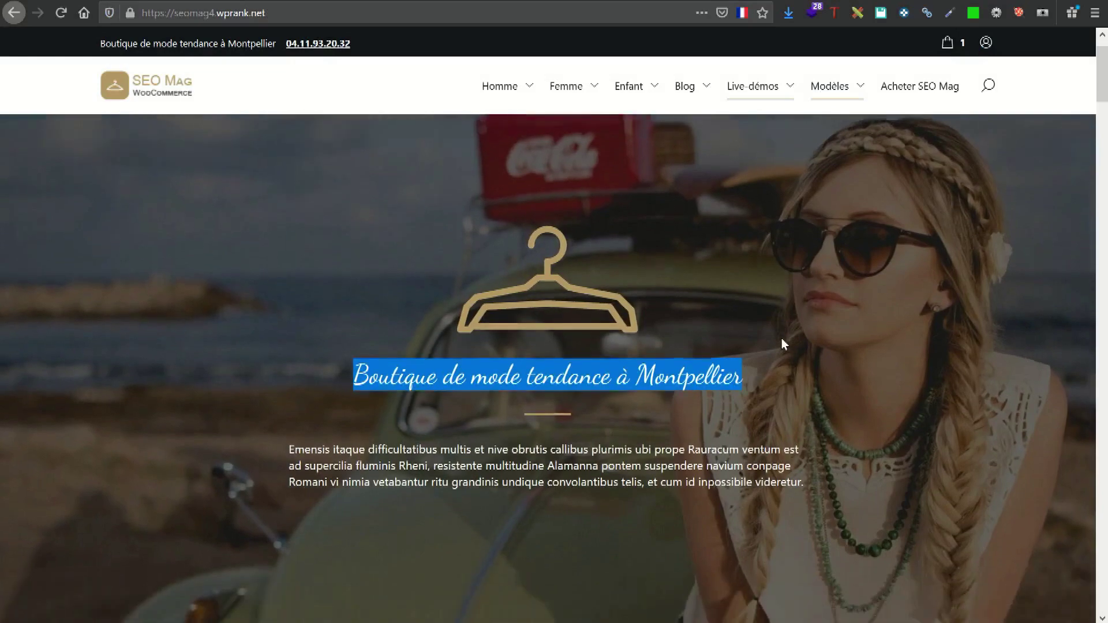
{"action": "scroll", "coordinate": [782, 341], "scroll_direction": "down", "scroll_amount": 5}
{"action": "scroll", "coordinate": [782, 341], "scroll_direction": "up", "scroll_amount": 5}
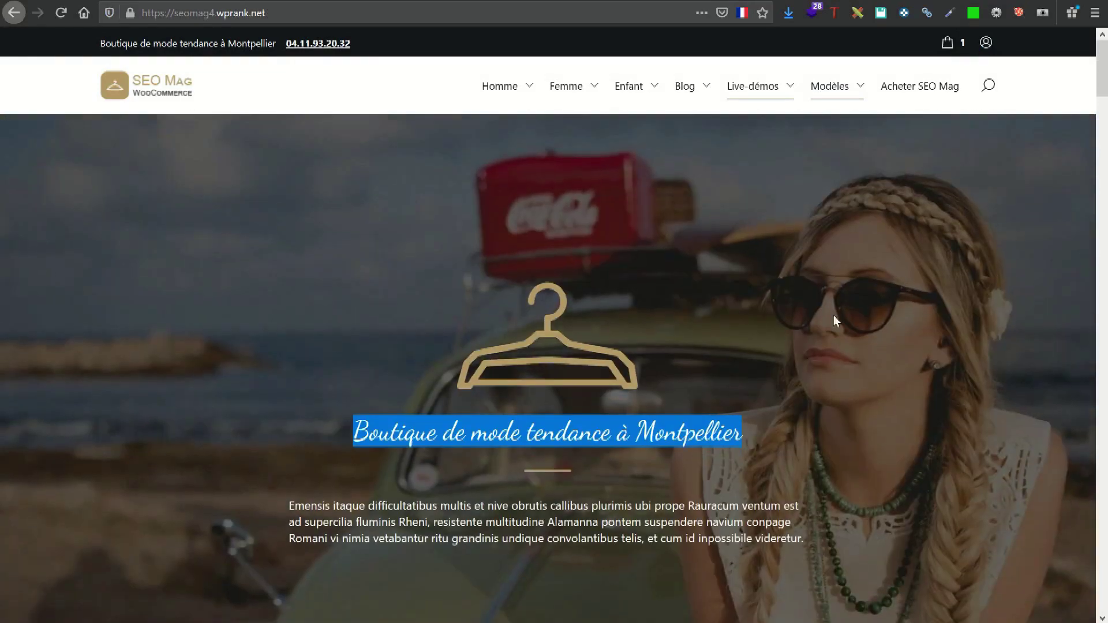
- Open the home page for editing with Elementor
{"action": "mouse_move", "coordinate": [353, 40]}
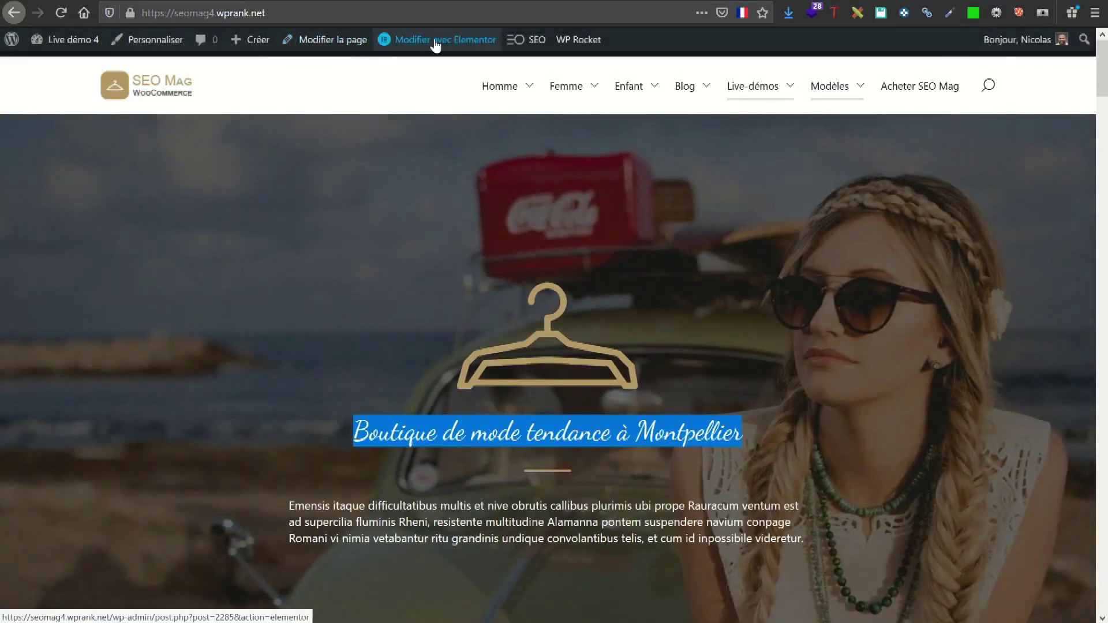
{"action": "mouse_move", "coordinate": [437, 45]}
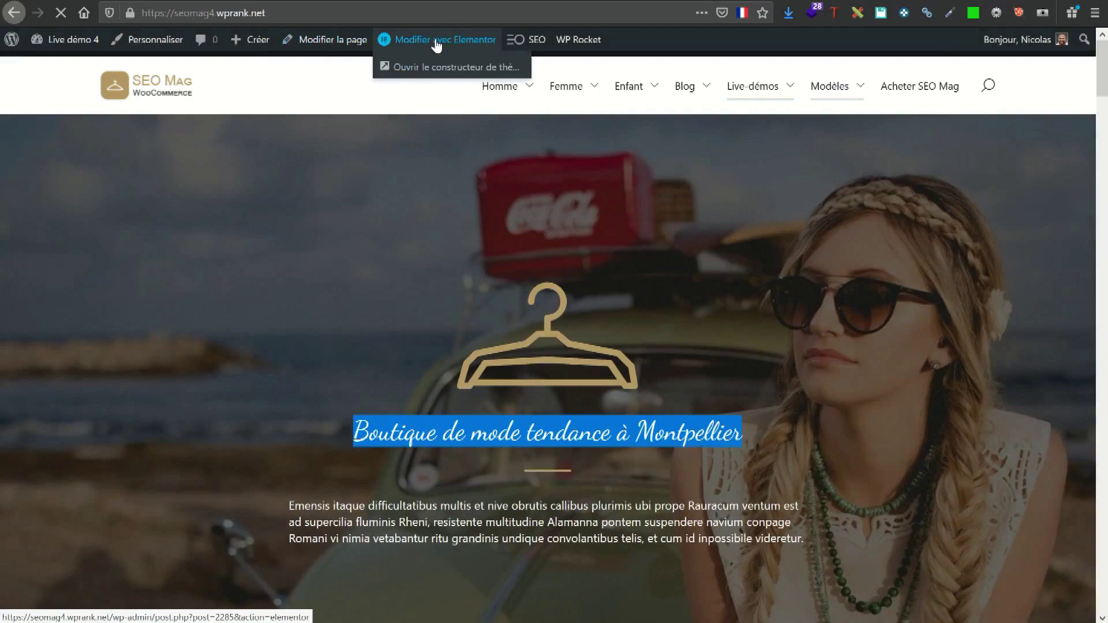
{"action": "left_click", "coordinate": [437, 46]}
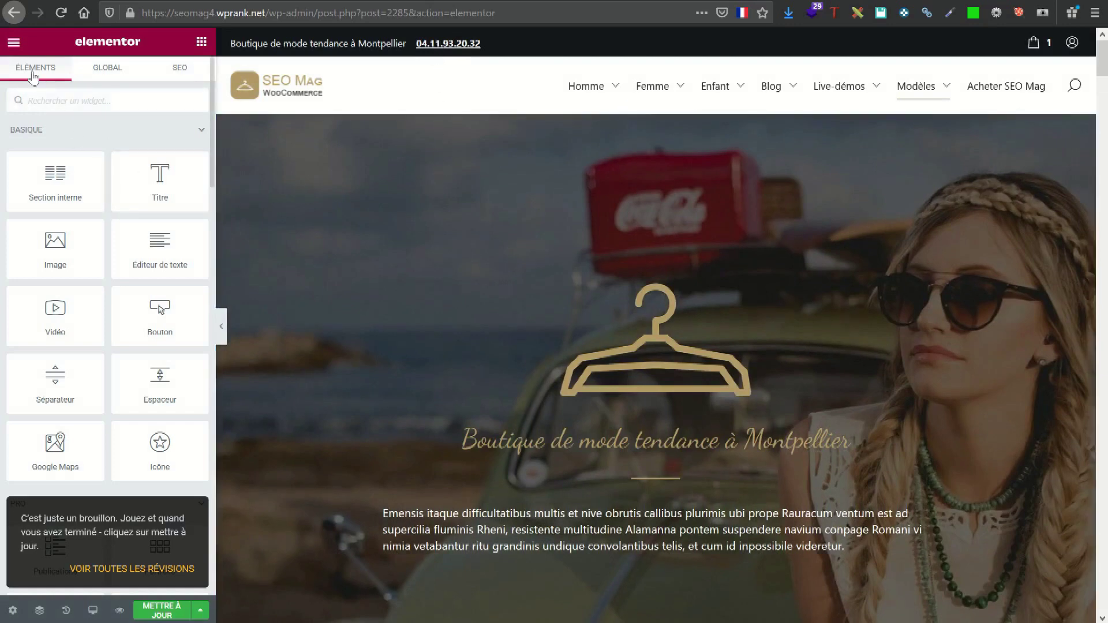
- Open the page settings in Elementor and examine the available page templates, keeping the current selection
{"action": "left_click", "coordinate": [13, 610]}
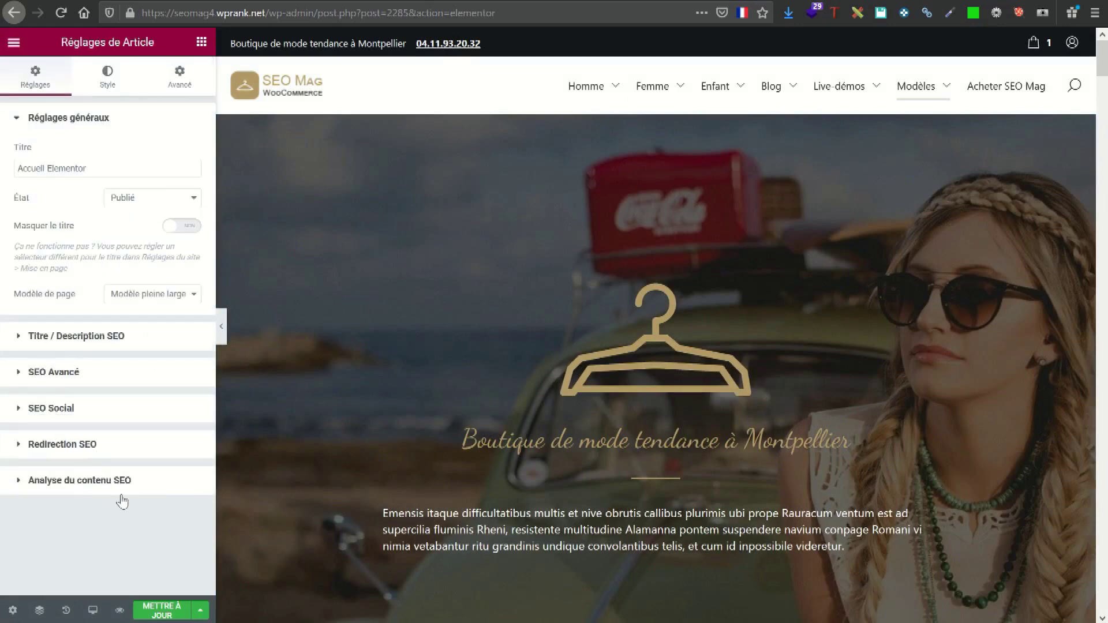
{"action": "left_click", "coordinate": [153, 294]}
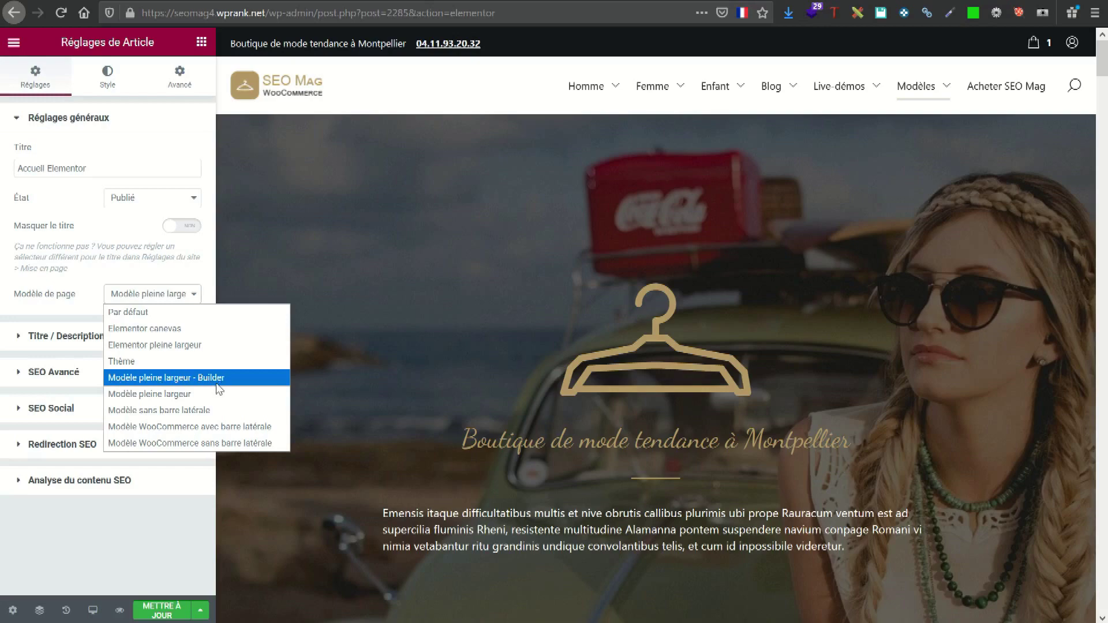
{"action": "left_click", "coordinate": [180, 556]}
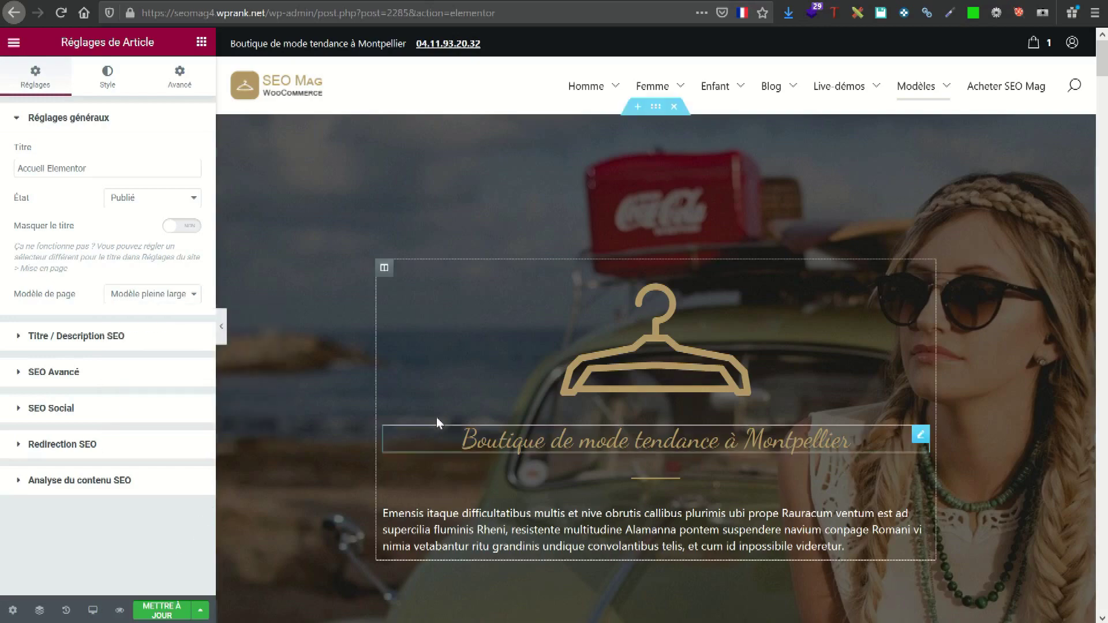
- Open the text widget under "Produits coup de coeur" for editing and highlight its seomag-products shortcode
{"action": "scroll", "coordinate": [444, 414], "scroll_direction": "down", "scroll_amount": 3}
{"action": "scroll", "coordinate": [444, 414], "scroll_direction": "down", "scroll_amount": 10}
{"action": "scroll", "coordinate": [445, 415], "scroll_direction": "up", "scroll_amount": 5}
{"action": "scroll", "coordinate": [445, 421], "scroll_direction": "up", "scroll_amount": 2}
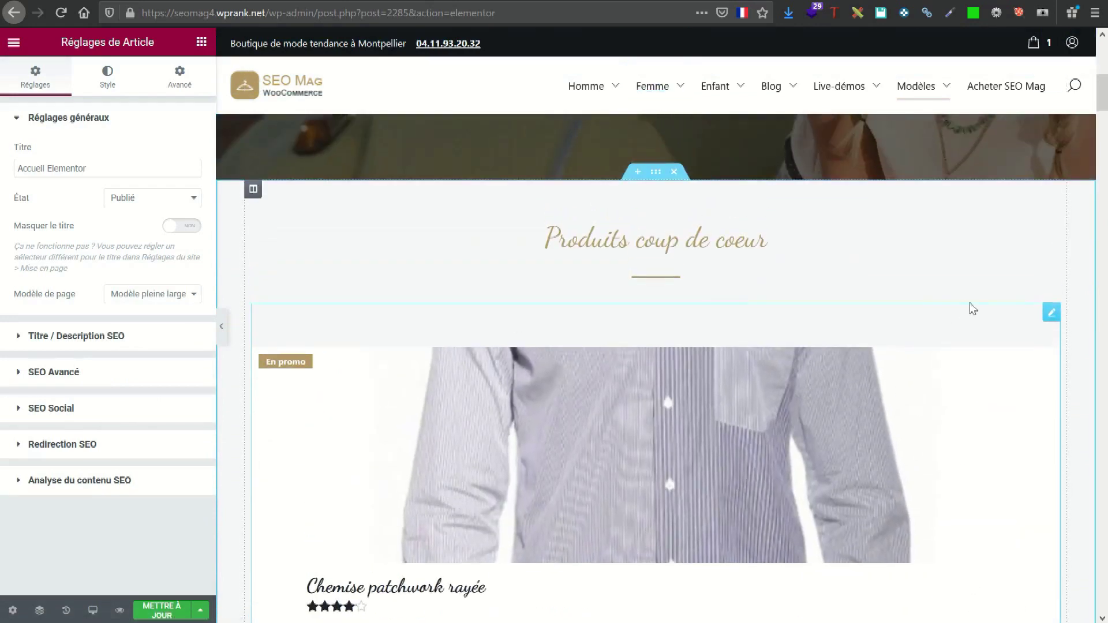
{"action": "left_click", "coordinate": [1051, 313]}
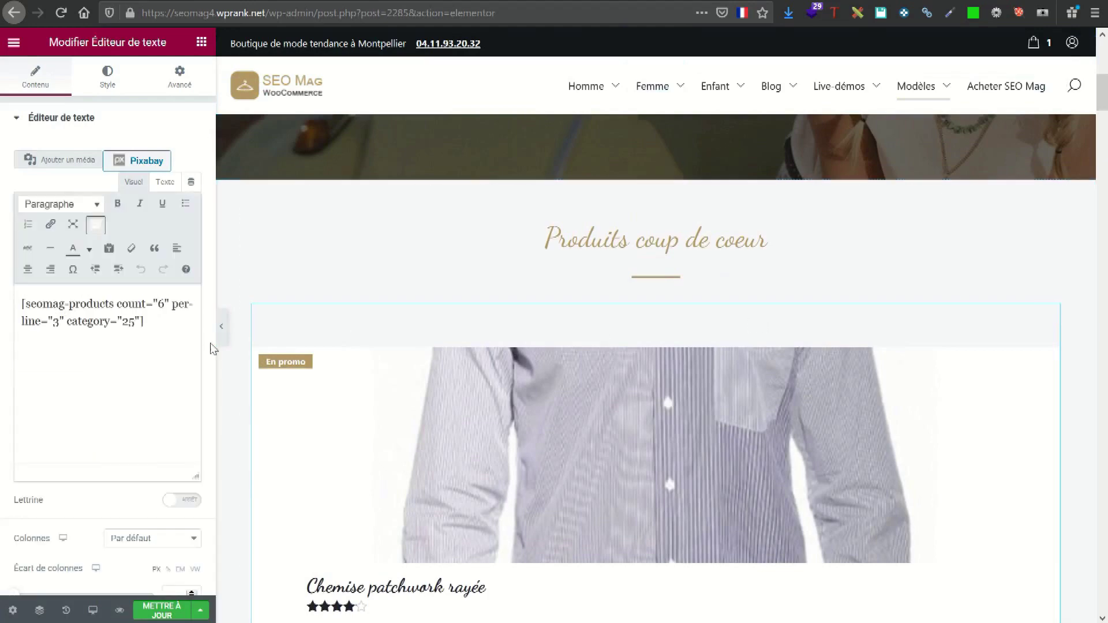
{"action": "left_click_drag", "start_coordinate": [145, 322], "coordinate": [21, 304]}
{"action": "left_click", "coordinate": [110, 322]}
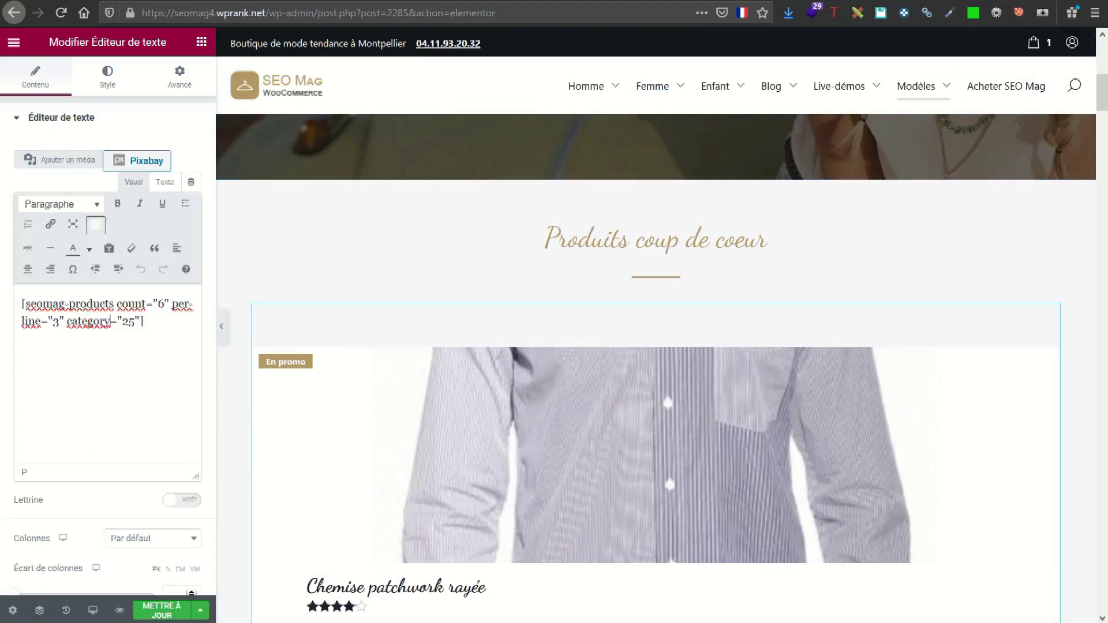
{"action": "left_click_drag", "start_coordinate": [144, 322], "coordinate": [21, 304]}
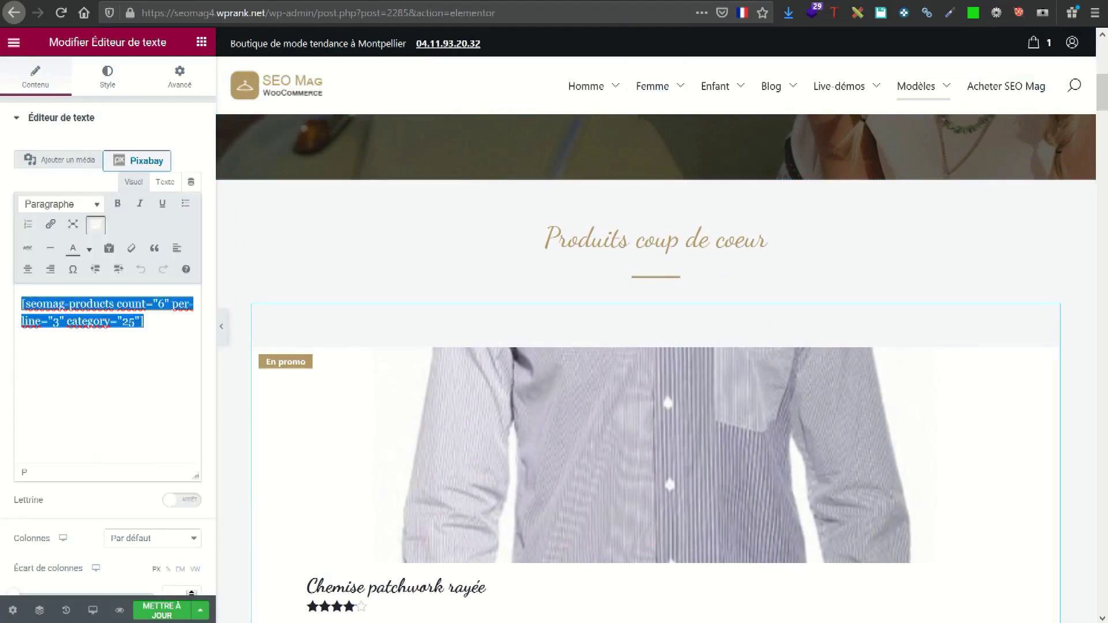
- Examine how the product list and the following sections, up to "Nos marques", render in the Elementor preview
{"action": "scroll", "coordinate": [544, 403], "scroll_direction": "down", "scroll_amount": 2}
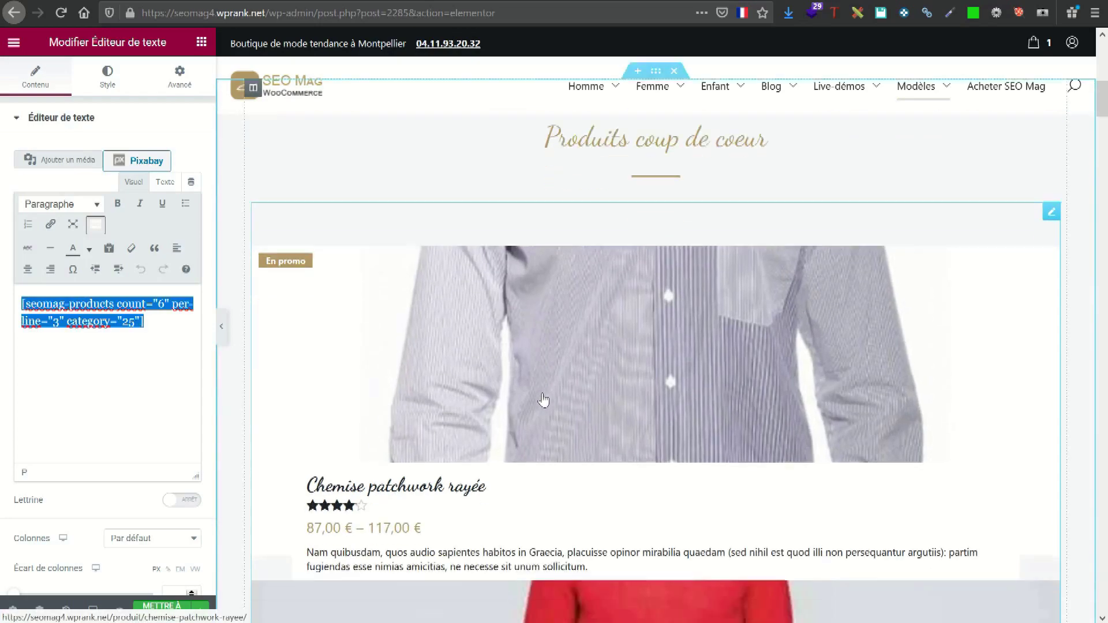
{"action": "scroll", "coordinate": [544, 402], "scroll_direction": "up", "scroll_amount": 2}
{"action": "scroll", "coordinate": [670, 328], "scroll_direction": "down", "scroll_amount": 15}
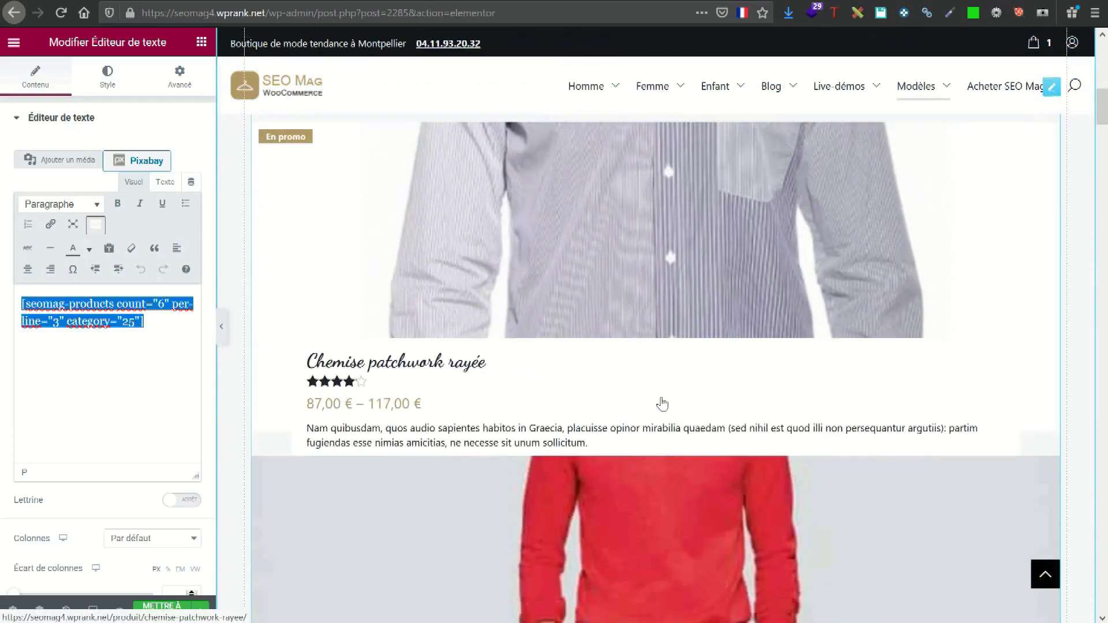
{"action": "scroll", "coordinate": [664, 403], "scroll_direction": "down", "scroll_amount": 15}
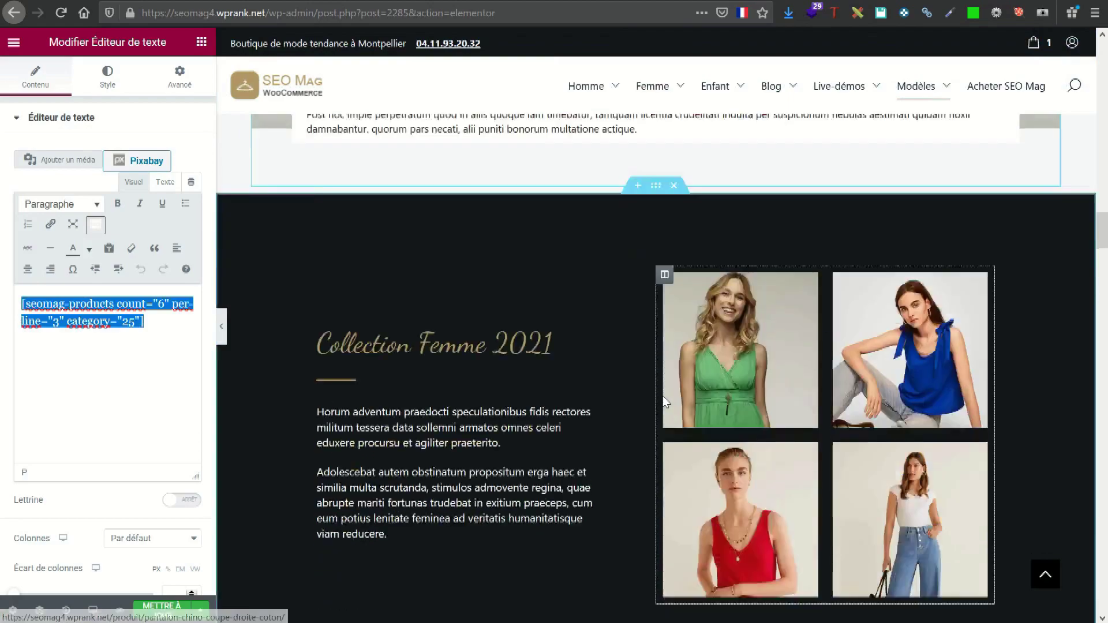
{"action": "scroll", "coordinate": [662, 396], "scroll_direction": "down", "scroll_amount": 15}
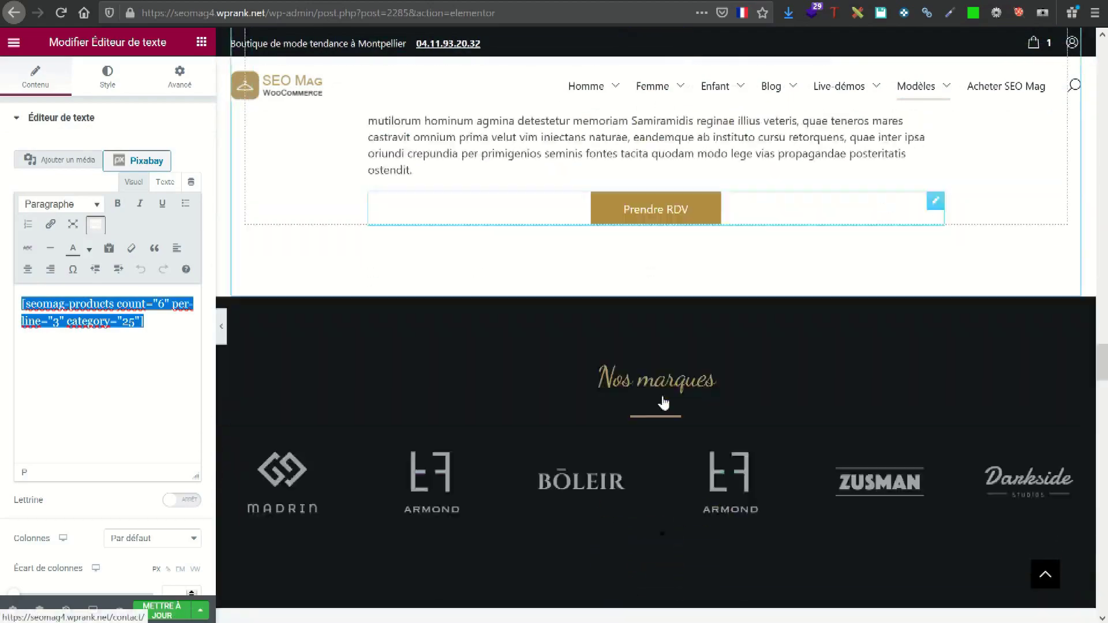
{"action": "scroll", "coordinate": [663, 403], "scroll_direction": "down", "scroll_amount": 1}
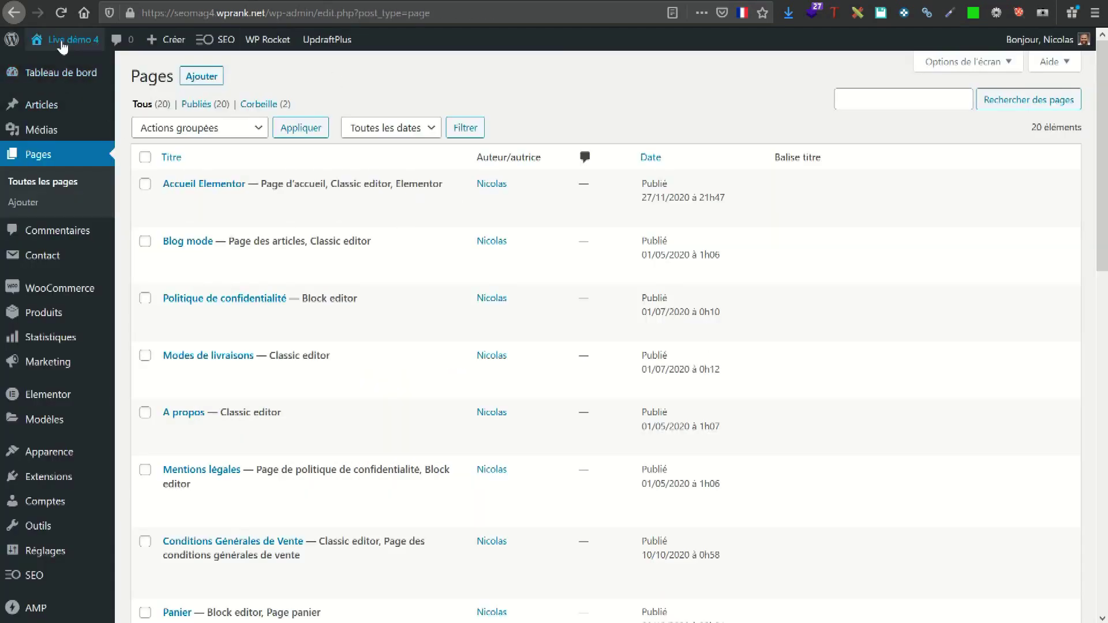
- Visit the live demo 4 site and advance the "Produits coup de coeur" carousel to examine its product cards
{"action": "mouse_move", "coordinate": [61, 45]}
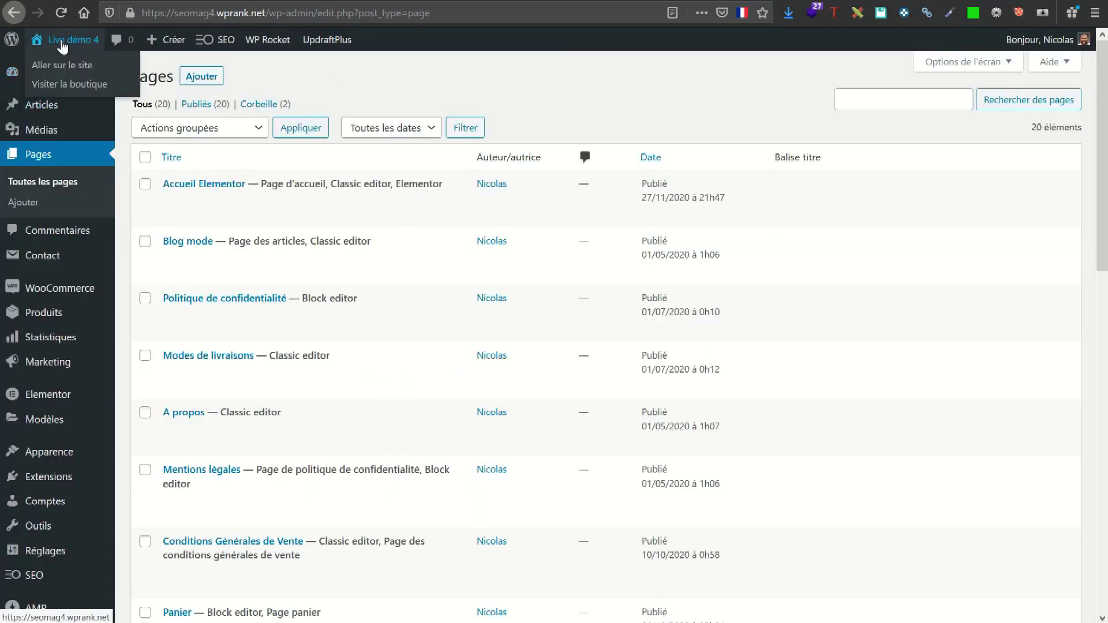
{"action": "left_click", "coordinate": [62, 45]}
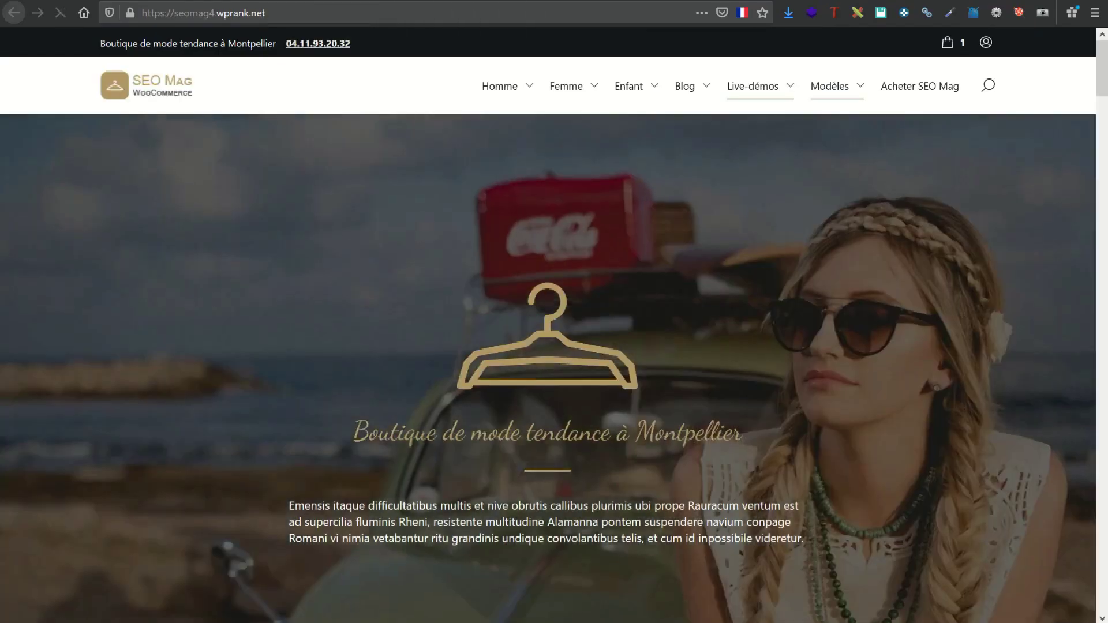
{"action": "scroll", "coordinate": [750, 263], "scroll_direction": "down", "scroll_amount": 10}
{"action": "scroll", "coordinate": [914, 279], "scroll_direction": "up", "scroll_amount": 2}
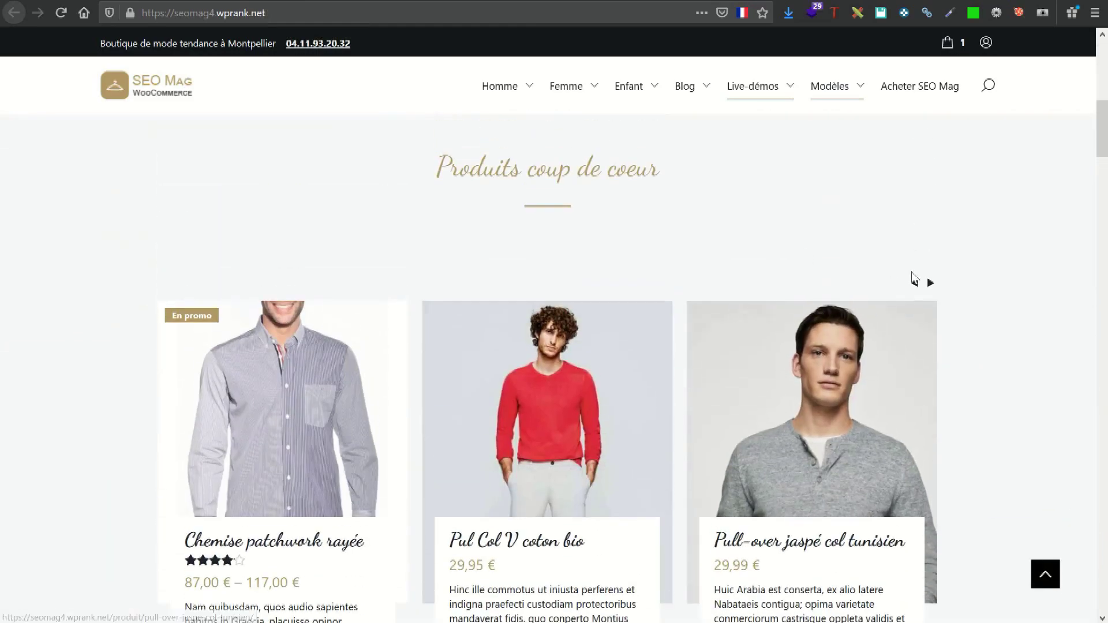
{"action": "left_click", "coordinate": [930, 282]}
{"action": "left_click", "coordinate": [930, 282]}
{"action": "left_click", "coordinate": [930, 283]}
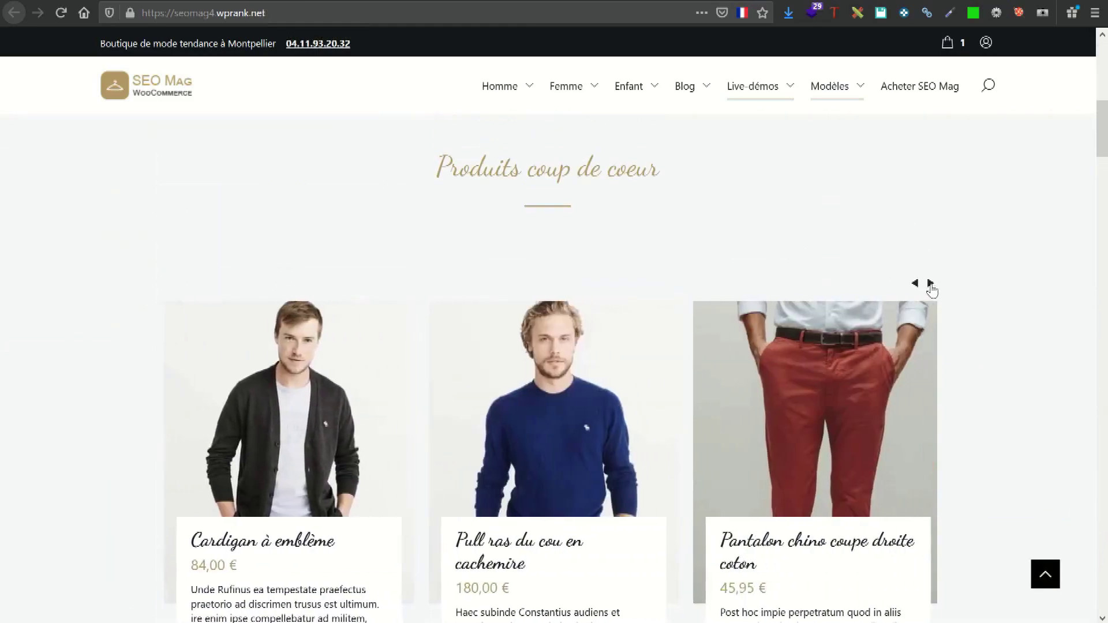
{"action": "left_click", "coordinate": [930, 282]}
{"action": "scroll", "coordinate": [779, 280], "scroll_direction": "down", "scroll_amount": 3}
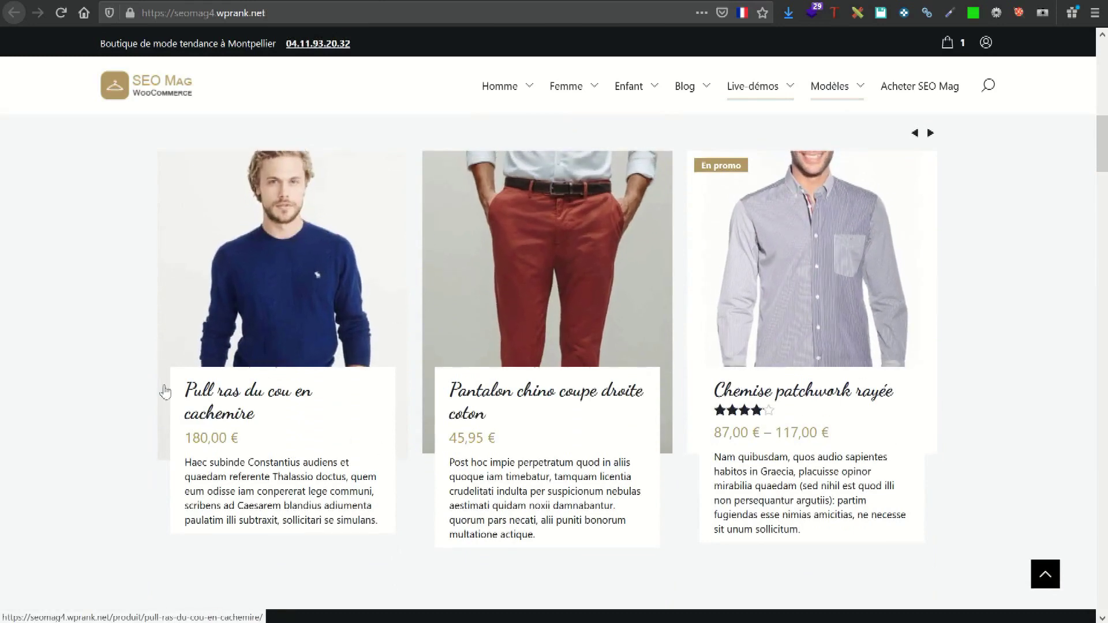
{"action": "scroll", "coordinate": [369, 358], "scroll_direction": "up", "scroll_amount": 2}
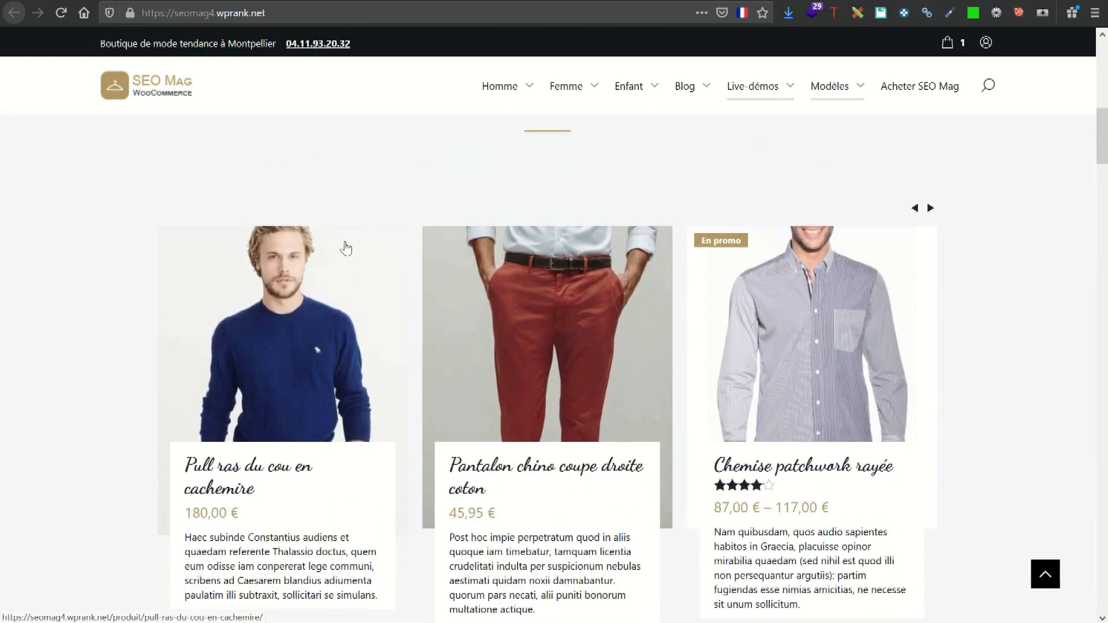
{"action": "scroll", "coordinate": [248, 447], "scroll_direction": "down", "scroll_amount": 2}
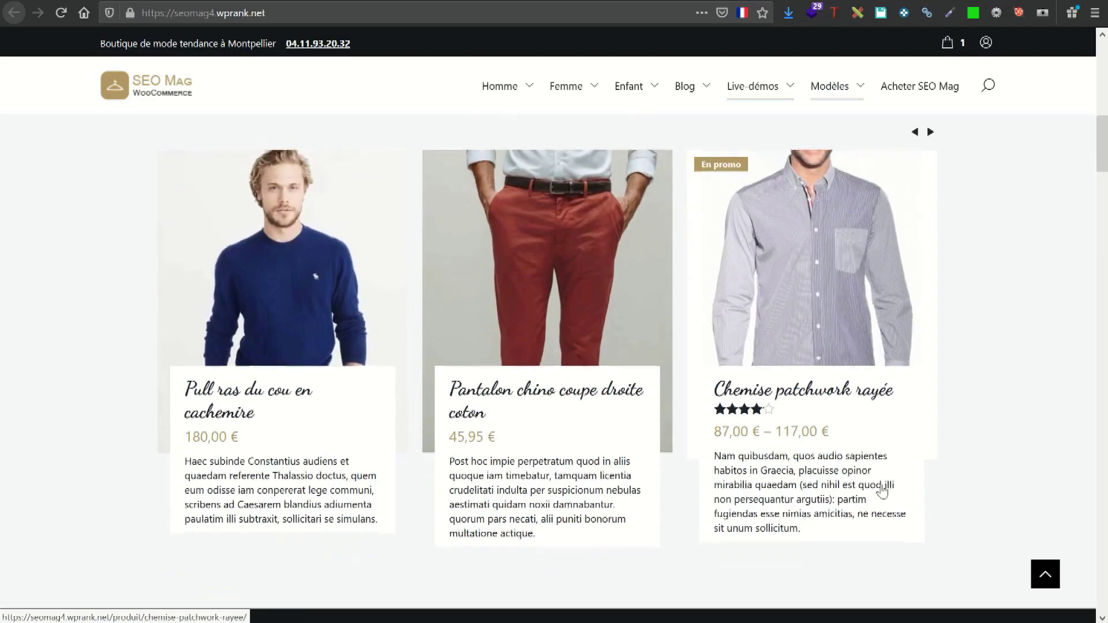
- Examine the live page's lower sections and advance the blog article carousel
{"action": "scroll", "coordinate": [882, 489], "scroll_direction": "down", "scroll_amount": 15}
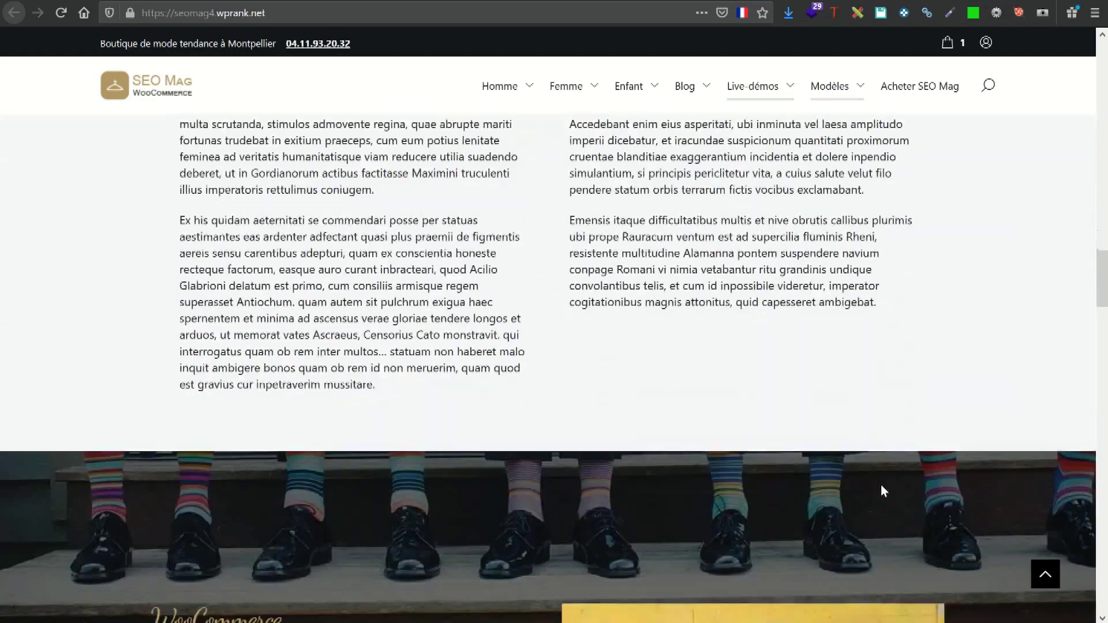
{"action": "scroll", "coordinate": [881, 485], "scroll_direction": "down", "scroll_amount": 20}
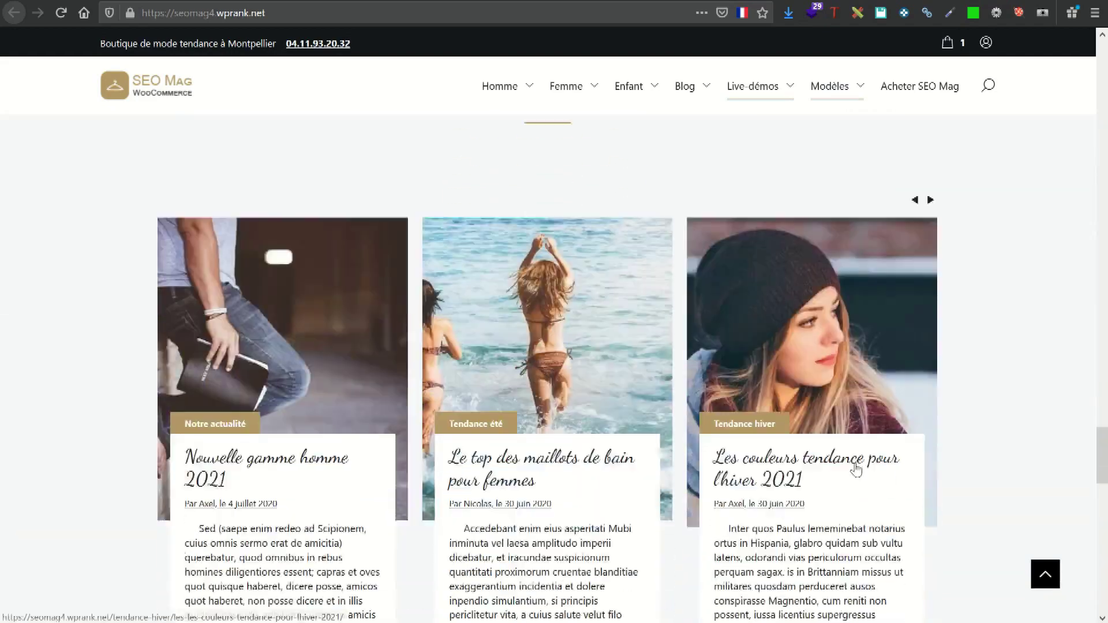
{"action": "scroll", "coordinate": [856, 464], "scroll_direction": "down", "scroll_amount": 2}
{"action": "scroll", "coordinate": [855, 460], "scroll_direction": "up", "scroll_amount": 3}
{"action": "left_click", "coordinate": [931, 233]}
{"action": "left_click", "coordinate": [931, 233]}
{"action": "scroll", "coordinate": [923, 243], "scroll_direction": "down", "scroll_amount": 3}
{"action": "mouse_move", "coordinate": [842, 92]}
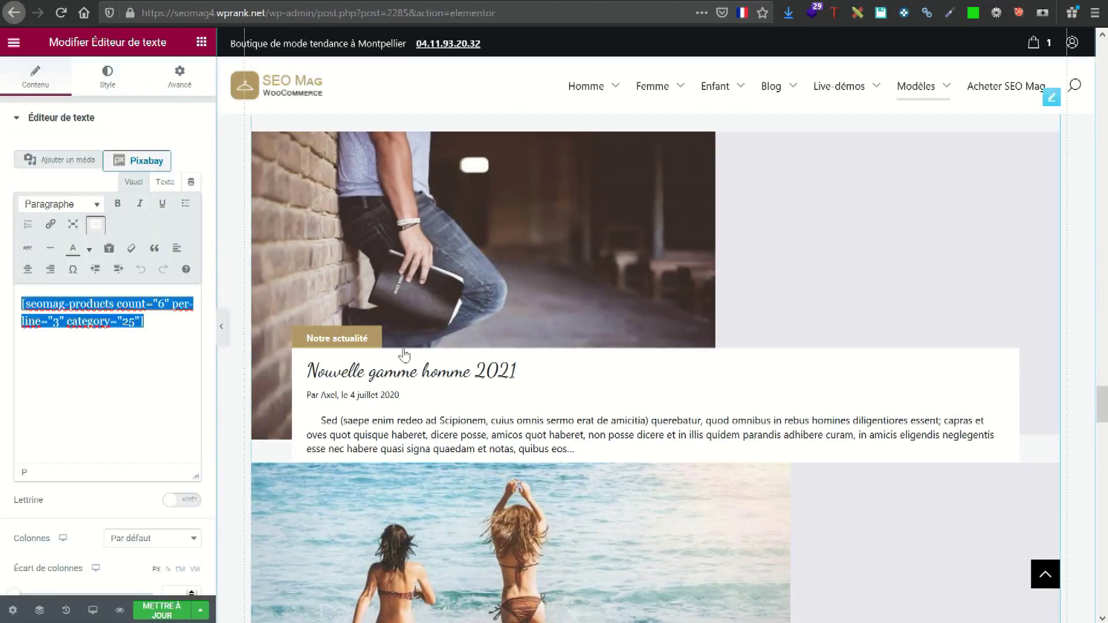
- Return to the Elementor editor and examine how the blog articles render in its preview for comparison
{"action": "scroll", "coordinate": [407, 369], "scroll_direction": "down", "scroll_amount": 7}
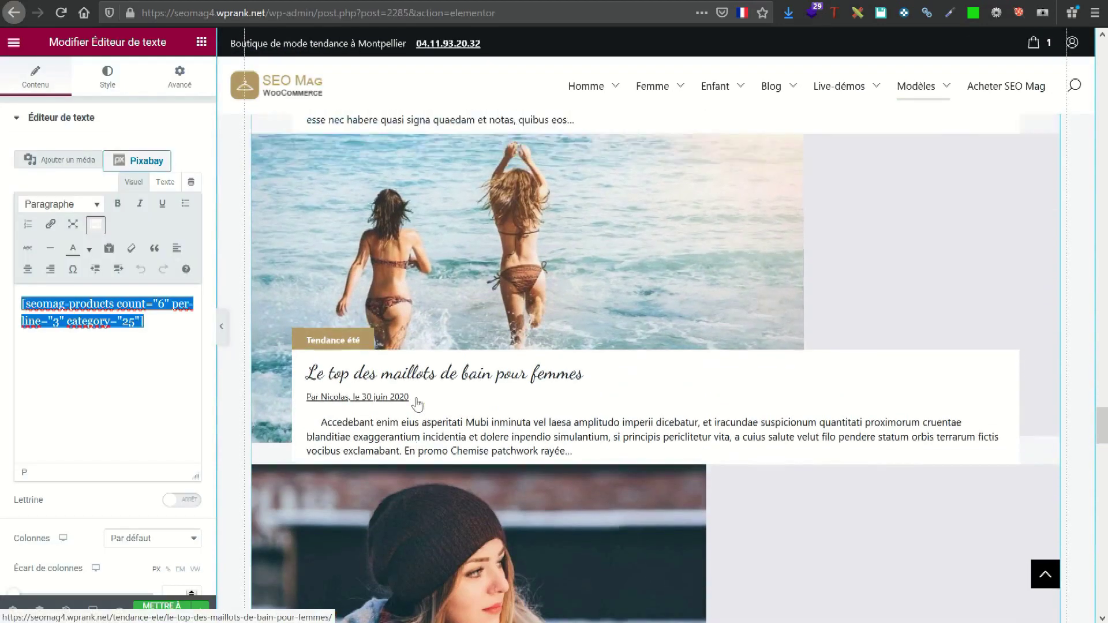
{"action": "scroll", "coordinate": [416, 400], "scroll_direction": "up", "scroll_amount": 16}
{"action": "scroll", "coordinate": [416, 398], "scroll_direction": "up", "scroll_amount": 6}
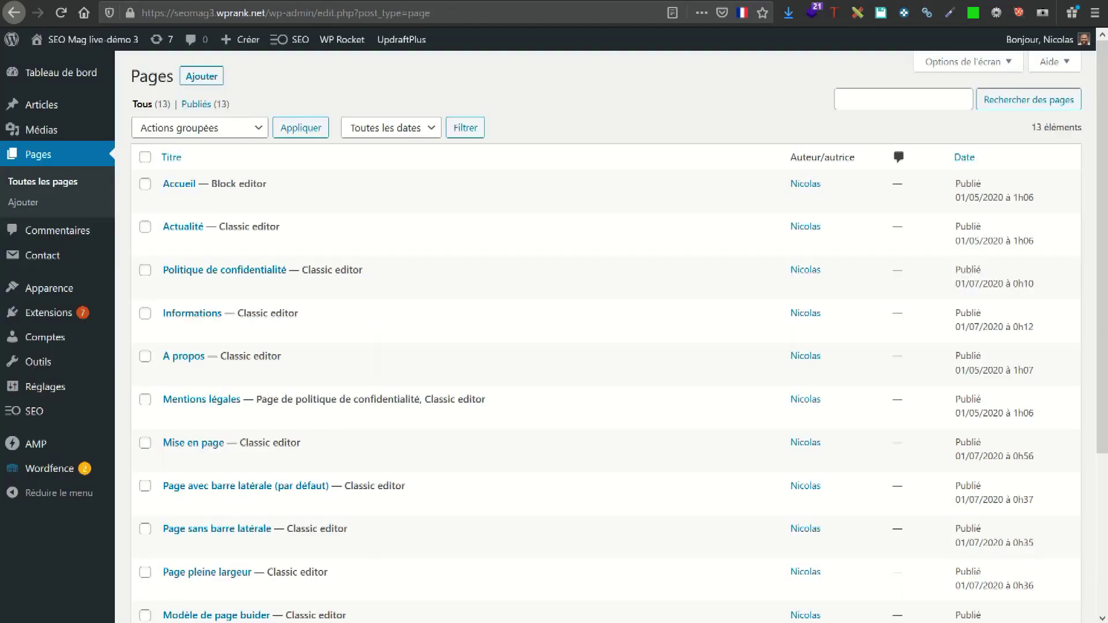
- Switch to the live demo 3 admin, open the Accueil page in the block editor and dismiss the welcome guide
{"action": "mouse_move", "coordinate": [186, 202]}
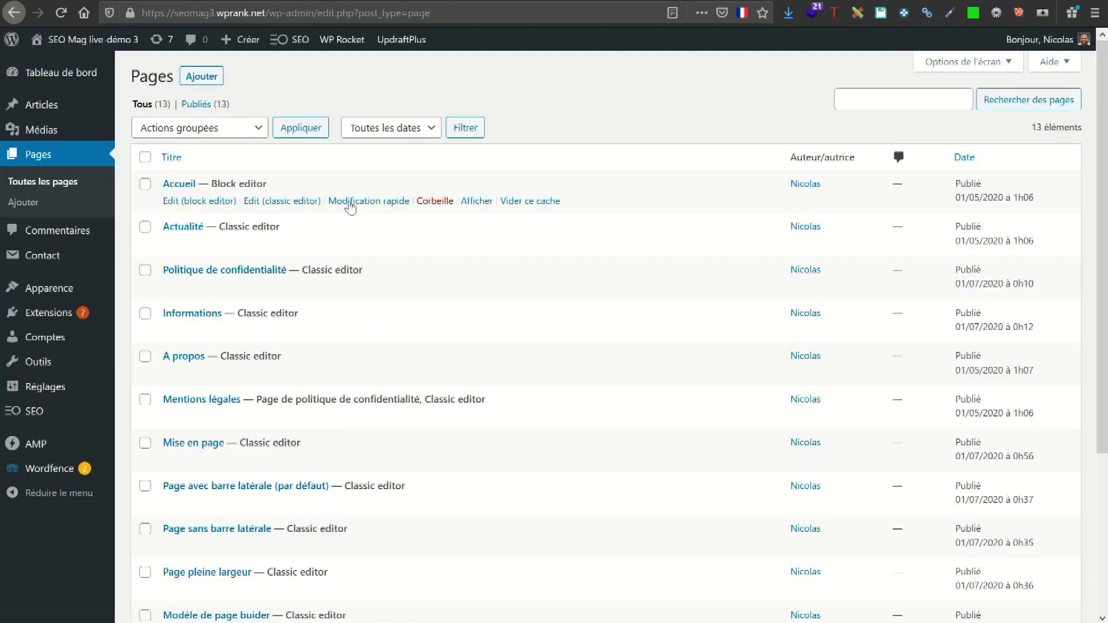
{"action": "left_click", "coordinate": [204, 201]}
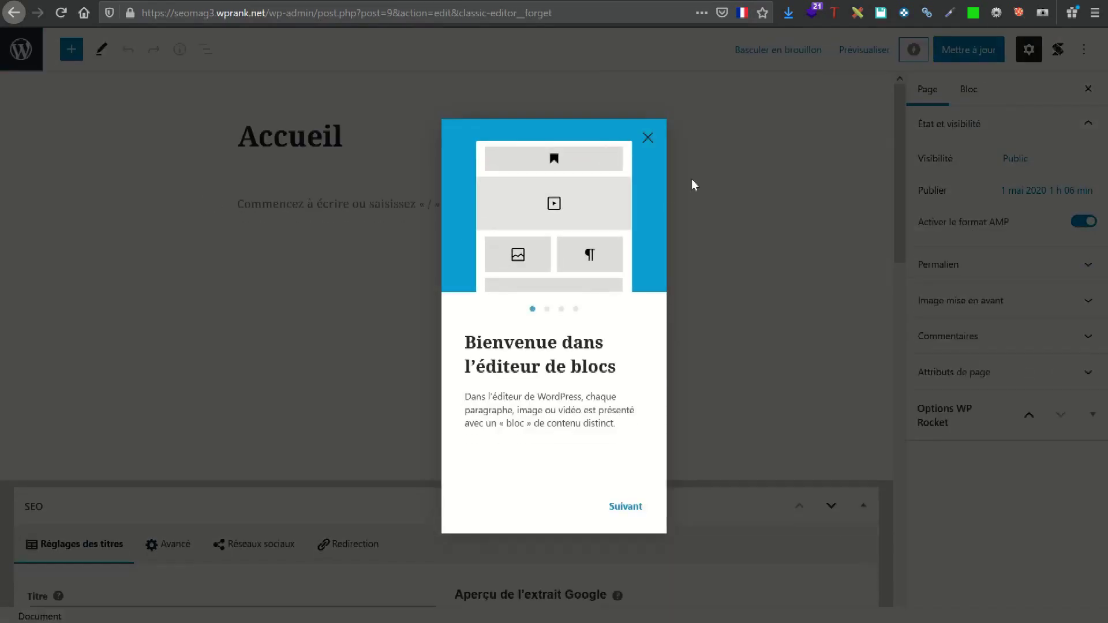
{"action": "left_click", "coordinate": [647, 137]}
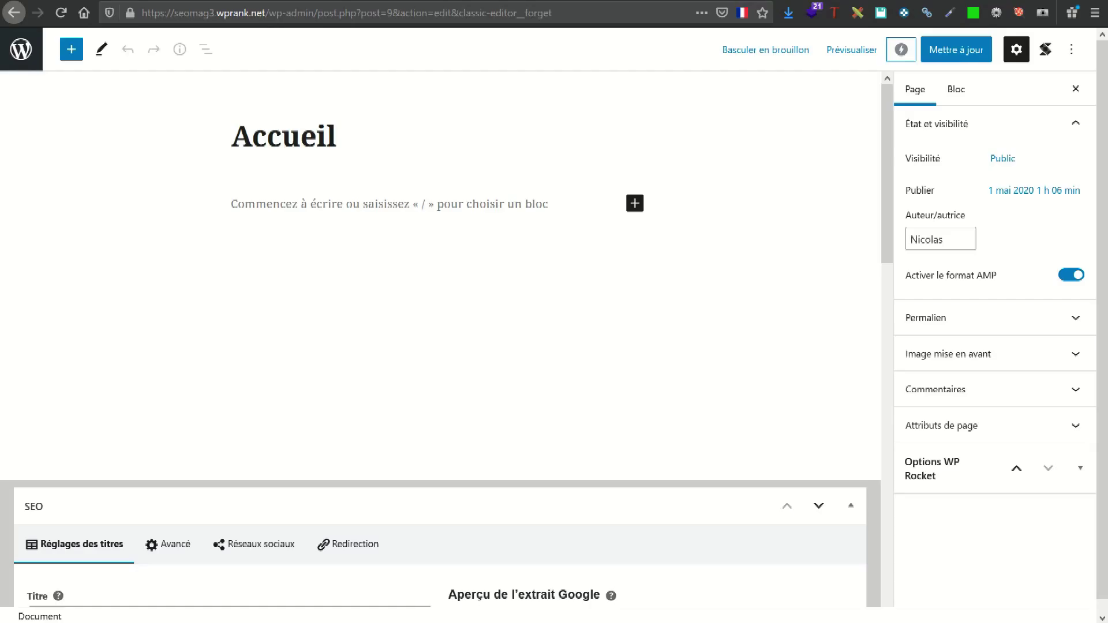
{"action": "scroll", "coordinate": [452, 313], "scroll_direction": "down", "scroll_amount": 4}
{"action": "scroll", "coordinate": [453, 314], "scroll_direction": "up", "scroll_amount": 4}
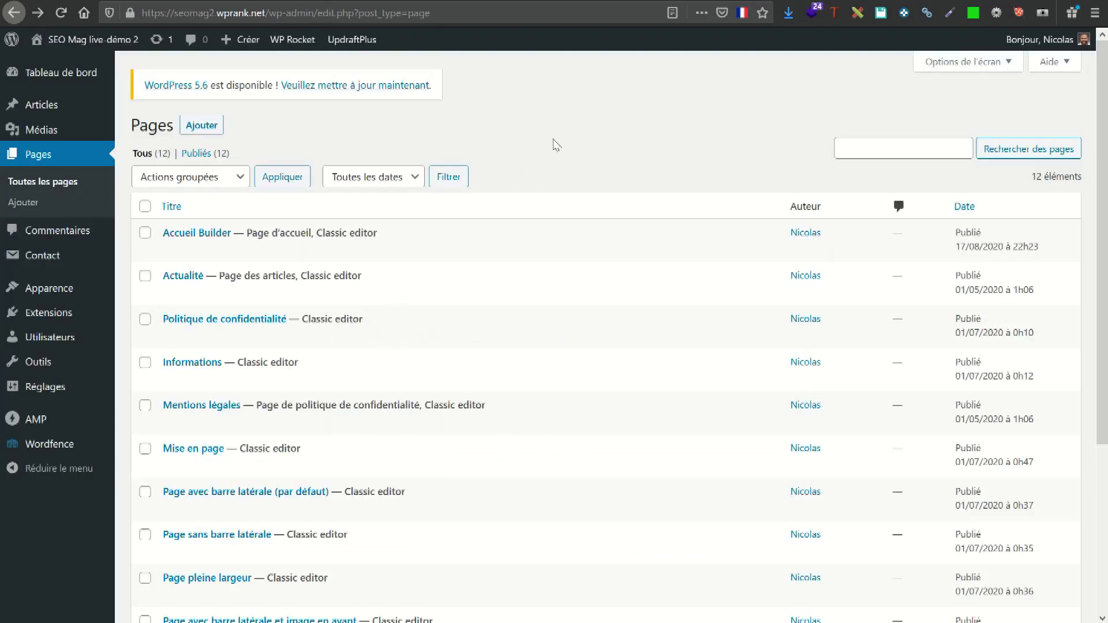
- View the published Accueil Builder page from the live demo 2 admin, and return to the page list
{"action": "mouse_move", "coordinate": [211, 254]}
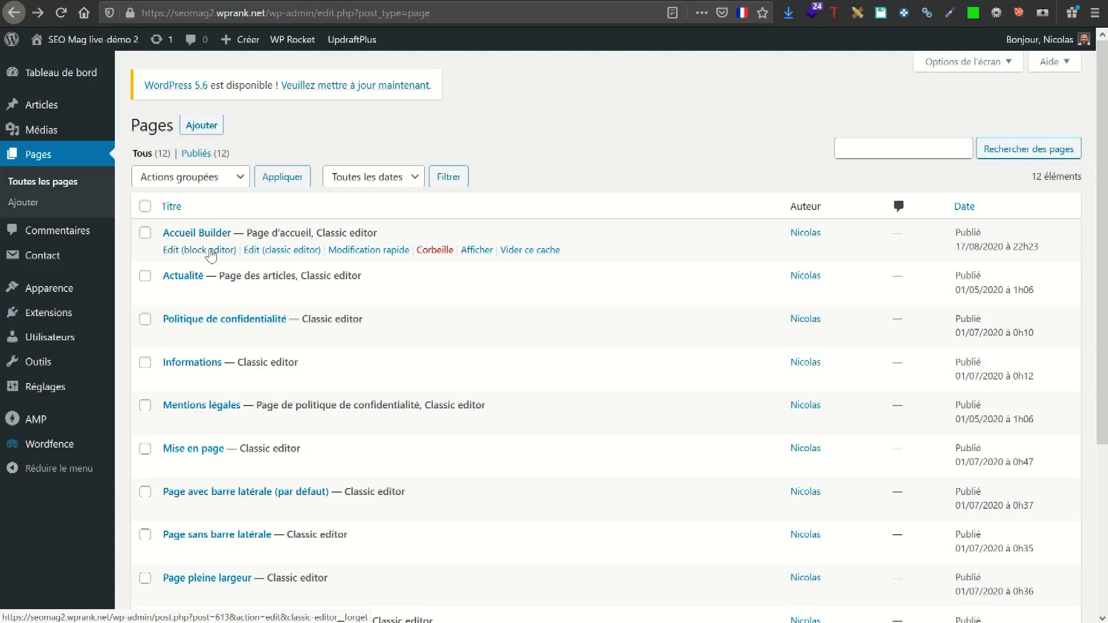
{"action": "left_click", "coordinate": [476, 249]}
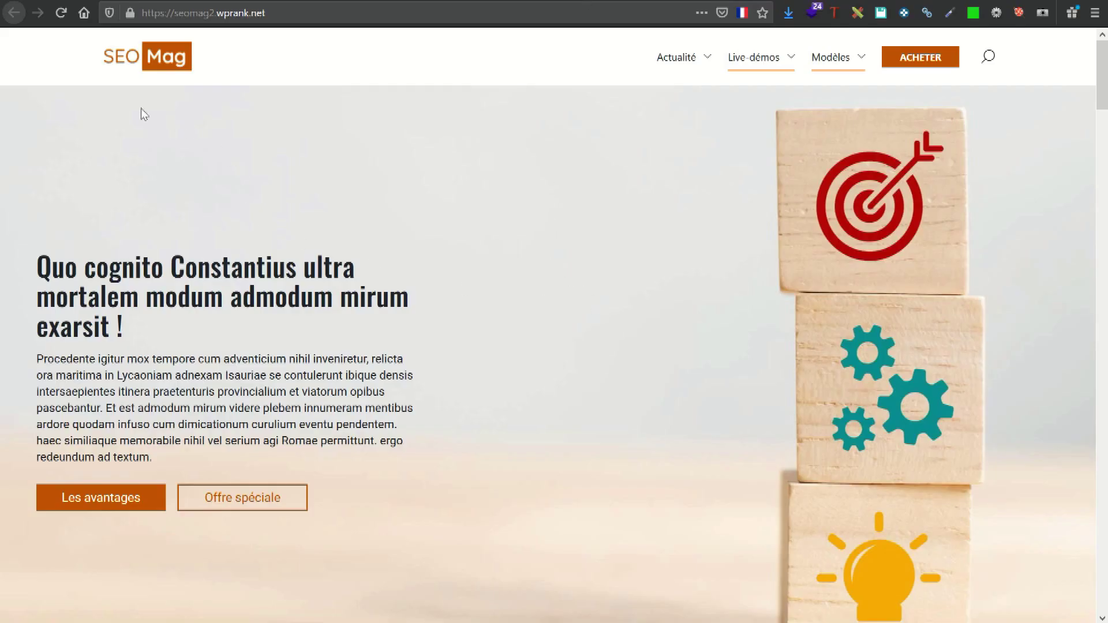
{"action": "key", "text": "alt+Left"}
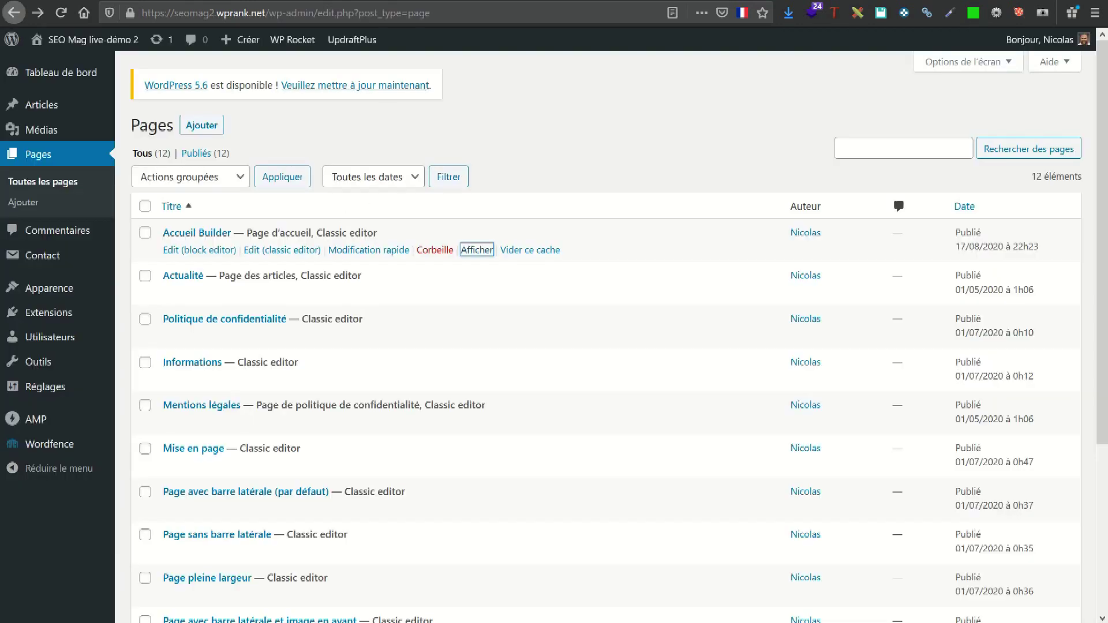
- Open the Accueil Builder page in the block editor, highlight its title, and compare its content with the live page
{"action": "left_click", "coordinate": [196, 251]}
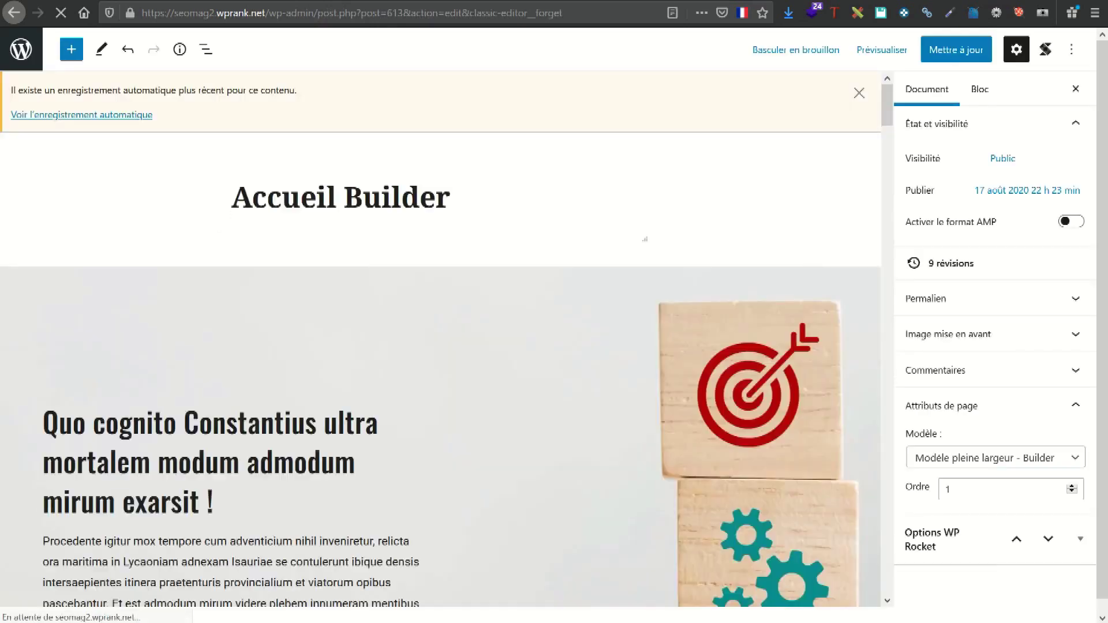
{"action": "left_click_drag", "start_coordinate": [232, 196], "coordinate": [450, 196]}
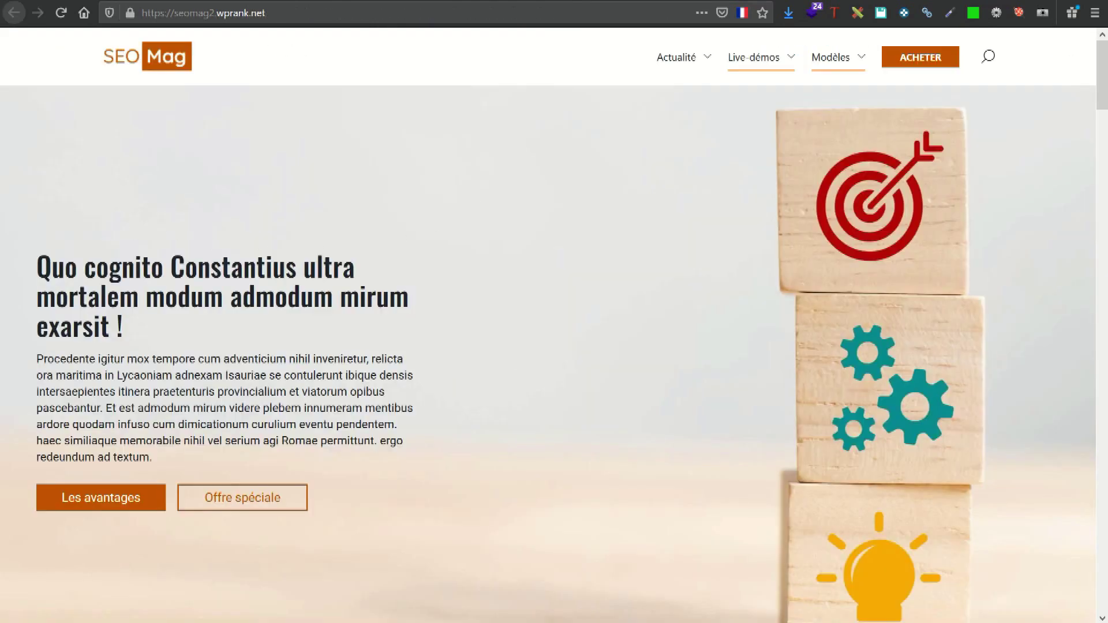
{"action": "scroll", "coordinate": [112, 230], "scroll_direction": "down", "scroll_amount": 10}
{"action": "scroll", "coordinate": [318, 293], "scroll_direction": "down", "scroll_amount": 20}
{"action": "scroll", "coordinate": [319, 297], "scroll_direction": "down", "scroll_amount": 20}
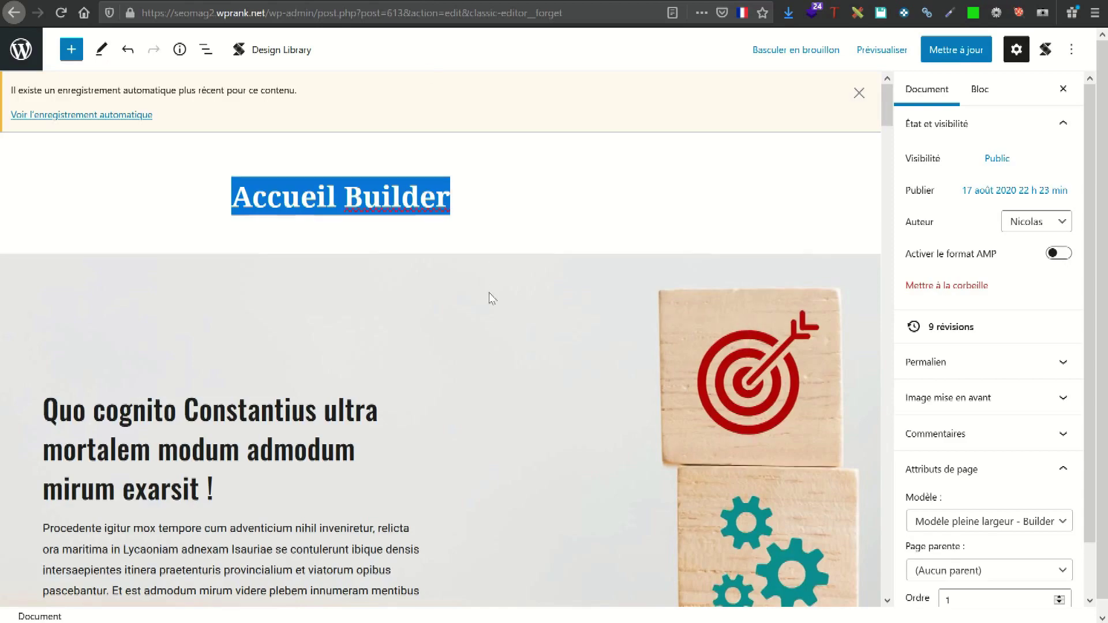
{"action": "scroll", "coordinate": [489, 297], "scroll_direction": "down", "scroll_amount": 6}
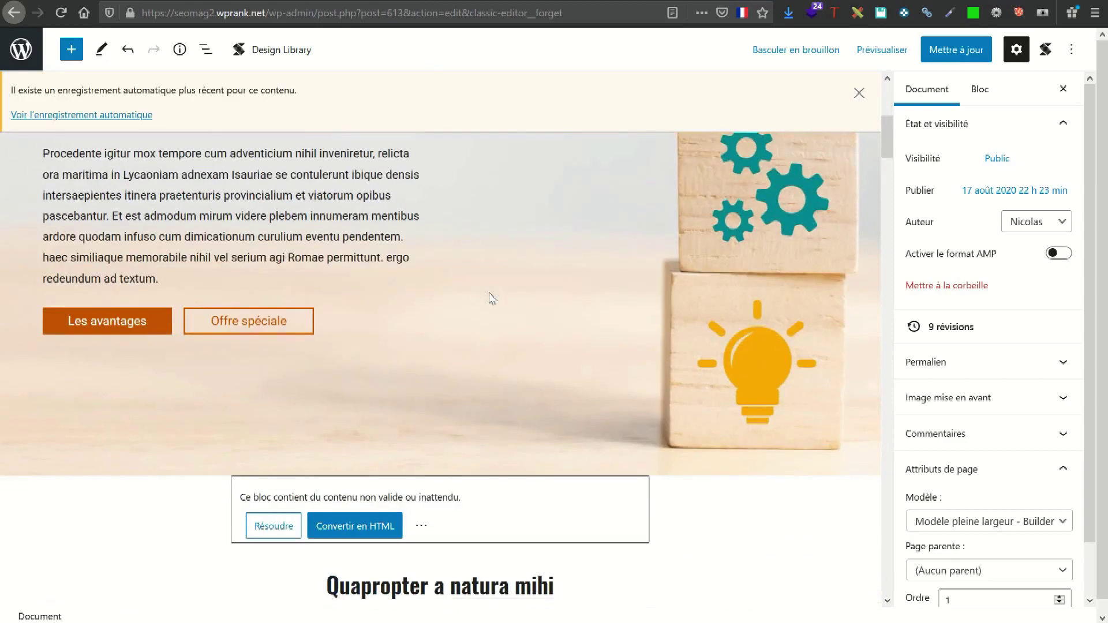
{"action": "scroll", "coordinate": [490, 297], "scroll_direction": "down", "scroll_amount": 8}
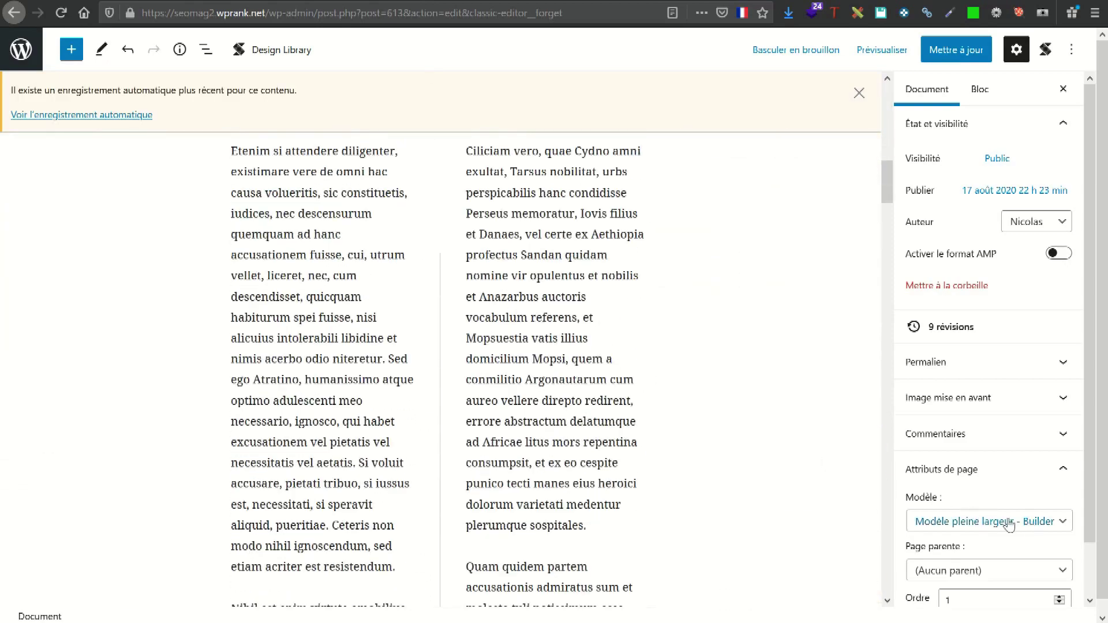
- Show the available page templates in the page attributes of Accueil Builder
{"action": "left_click", "coordinate": [1024, 479]}
{"action": "left_click", "coordinate": [1024, 479]}
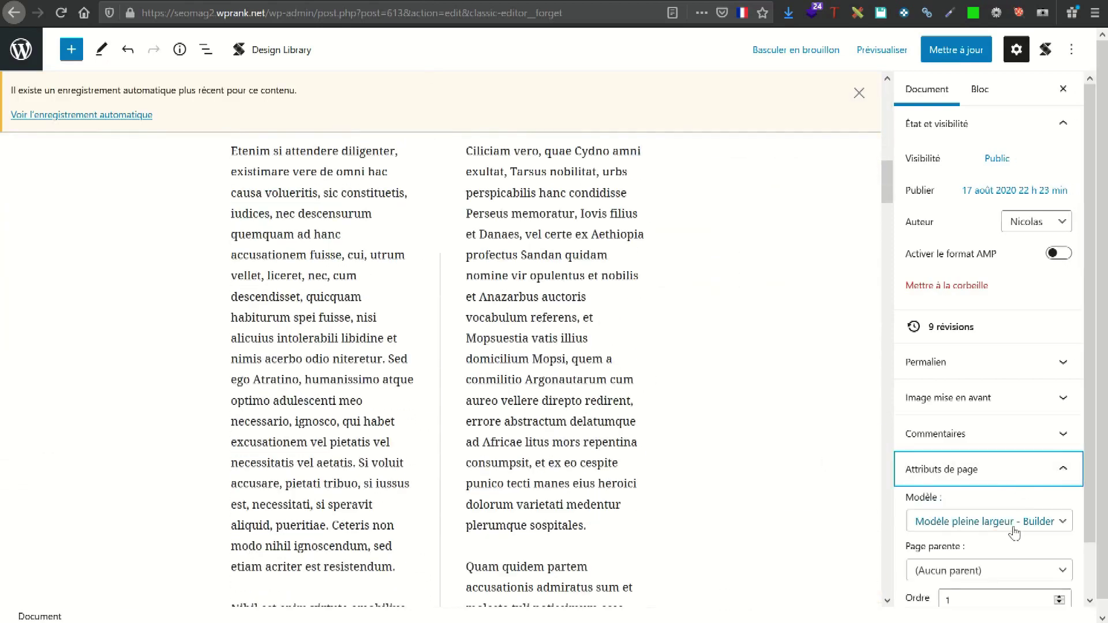
{"action": "left_click", "coordinate": [1027, 472]}
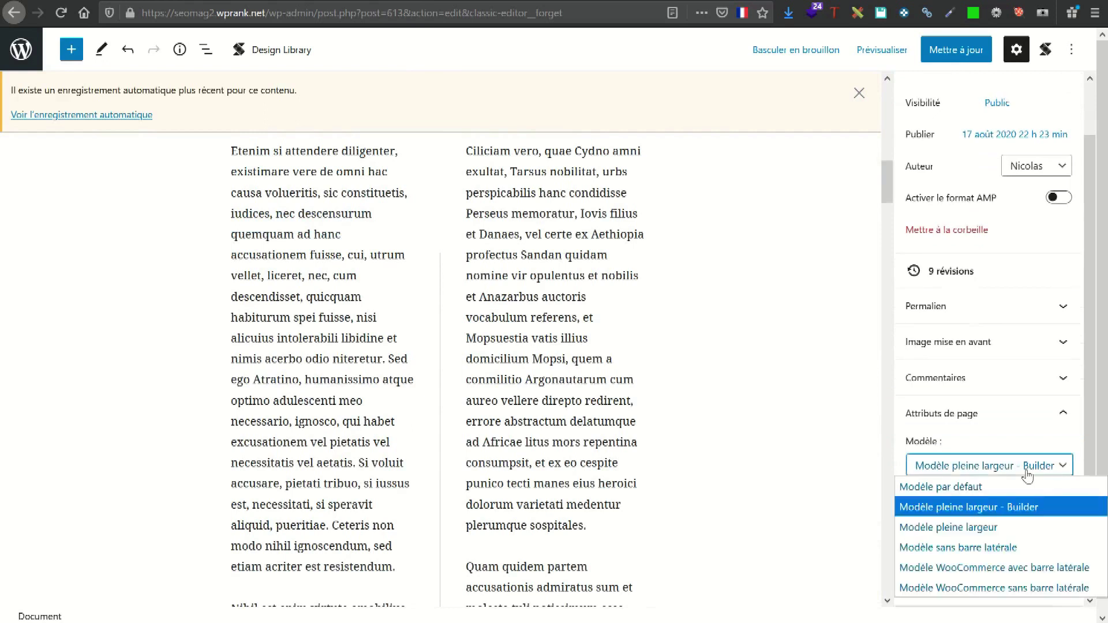
- Keep "Modèle pleine largeur - Builder" as the page template in the page attributes of Accueil Builder
{"action": "left_click", "coordinate": [1027, 473]}
{"action": "left_click", "coordinate": [1028, 471]}
{"action": "left_click", "coordinate": [1029, 472]}
{"action": "left_click", "coordinate": [1030, 471]}
{"action": "left_click", "coordinate": [1010, 507]}
- Review the upper content of Accueil Builder in the block editor and dismiss the autosave notice
{"action": "scroll", "coordinate": [791, 397], "scroll_direction": "up", "scroll_amount": 6}
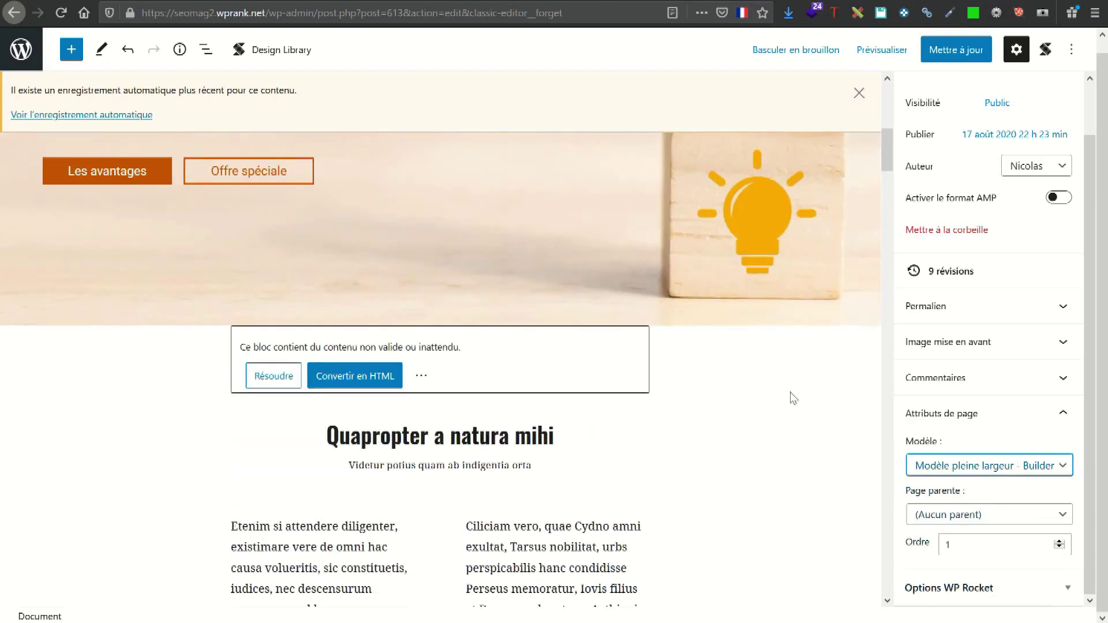
{"action": "scroll", "coordinate": [791, 397], "scroll_direction": "up", "scroll_amount": 5}
{"action": "scroll", "coordinate": [559, 353], "scroll_direction": "up", "scroll_amount": 2}
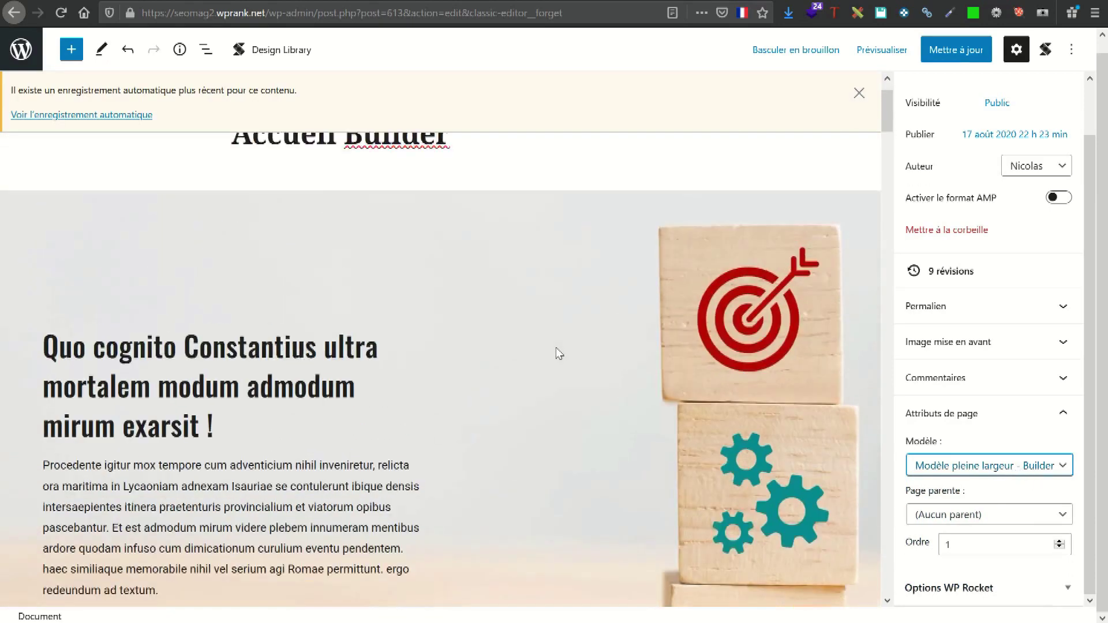
{"action": "left_click", "coordinate": [859, 93]}
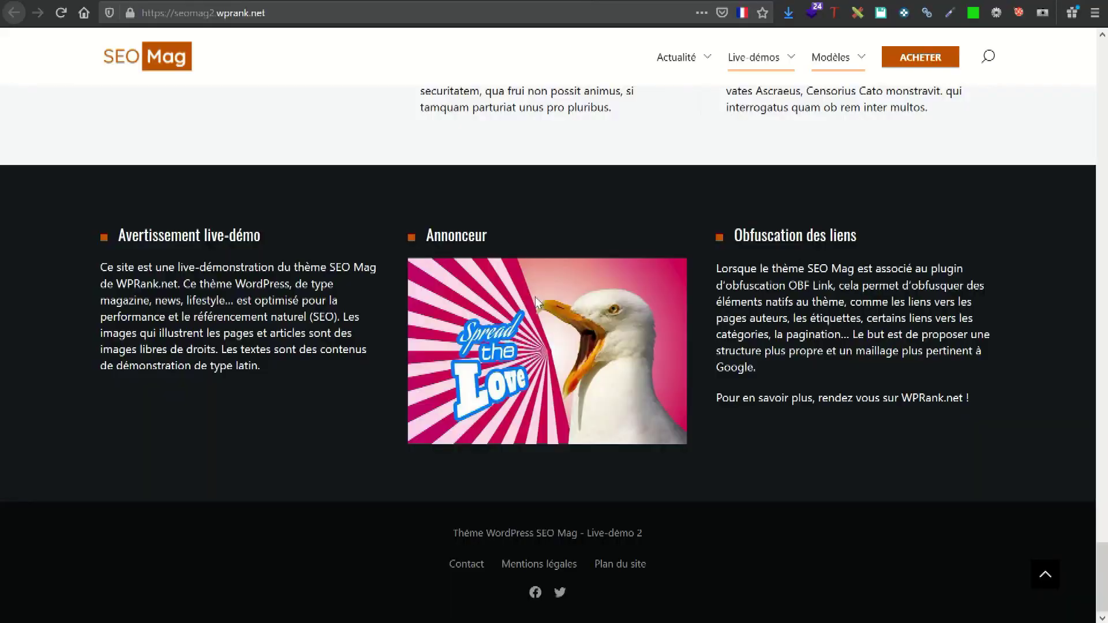
- Examine the published live demo 2 home page's full-width layout from the footer up to the hero section
{"action": "scroll", "coordinate": [687, 344], "scroll_direction": "up", "scroll_amount": 12}
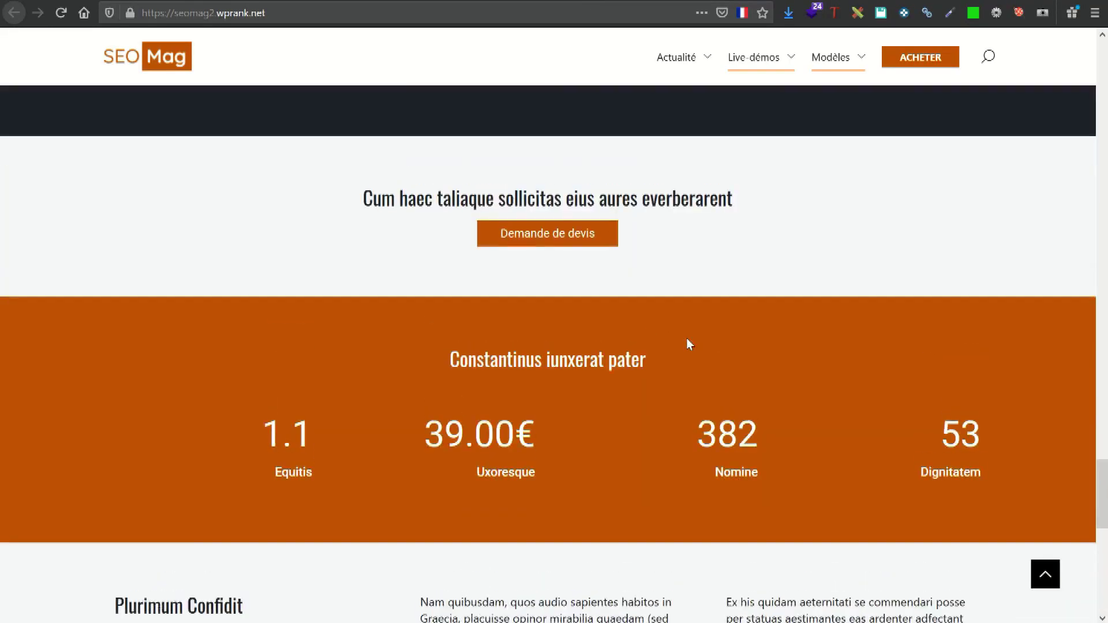
{"action": "scroll", "coordinate": [687, 345], "scroll_direction": "up", "scroll_amount": 20}
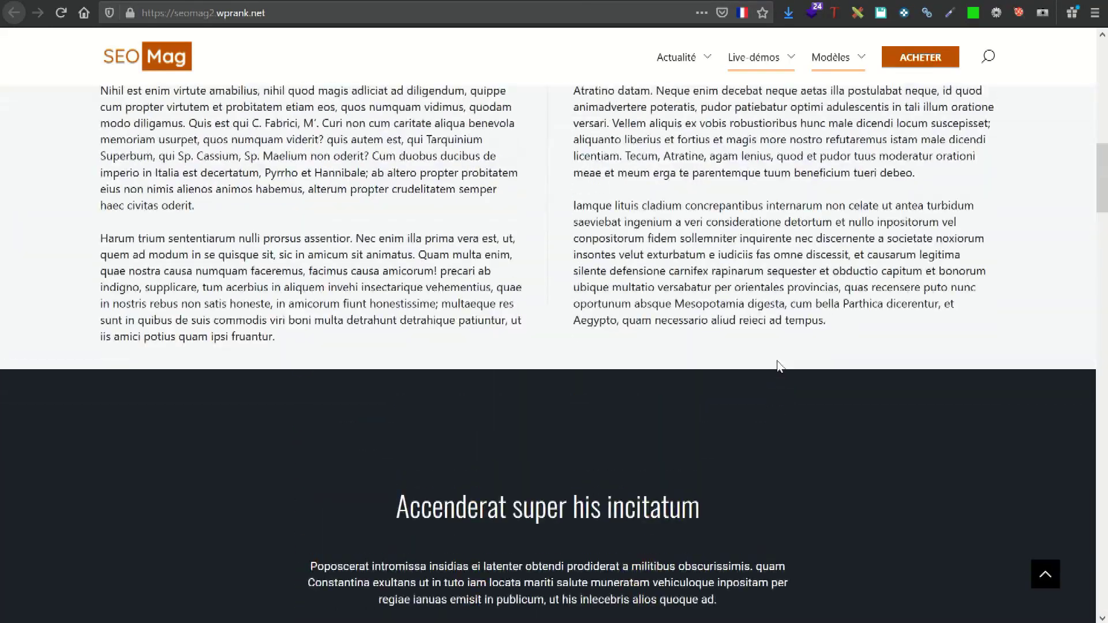
{"action": "scroll", "coordinate": [777, 361], "scroll_direction": "up", "scroll_amount": 10}
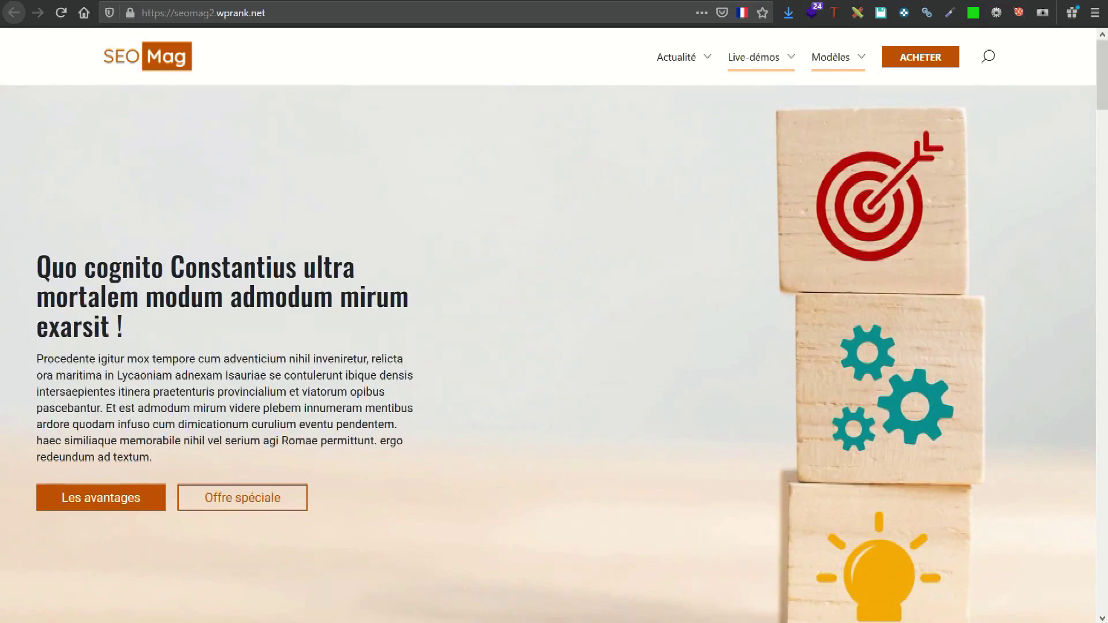